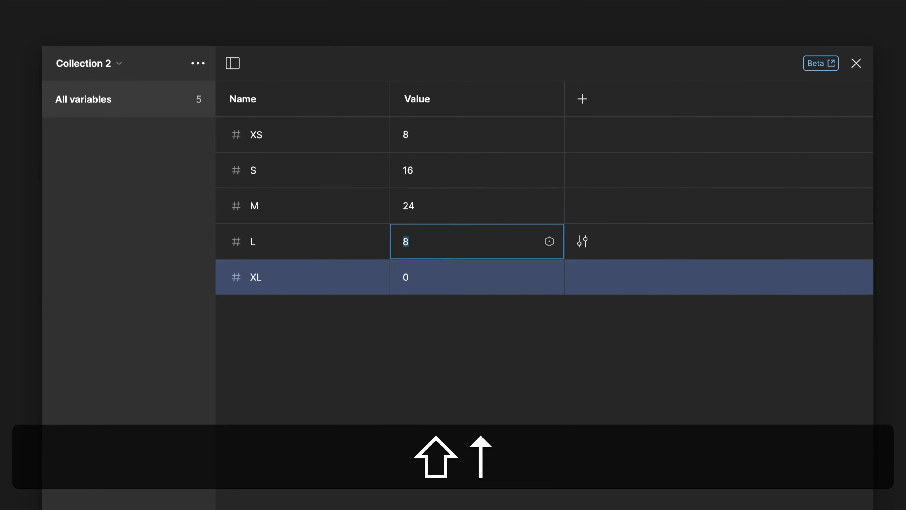
- Set the L variable's value to 24 and the XL variable's value to 32
click(410, 276)
key(shift+Up)
key(shift+Up)
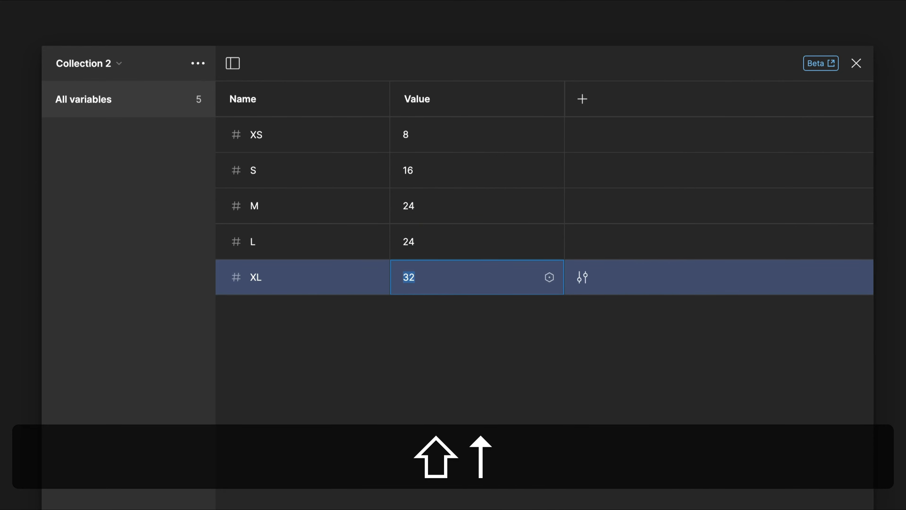
click(484, 346)
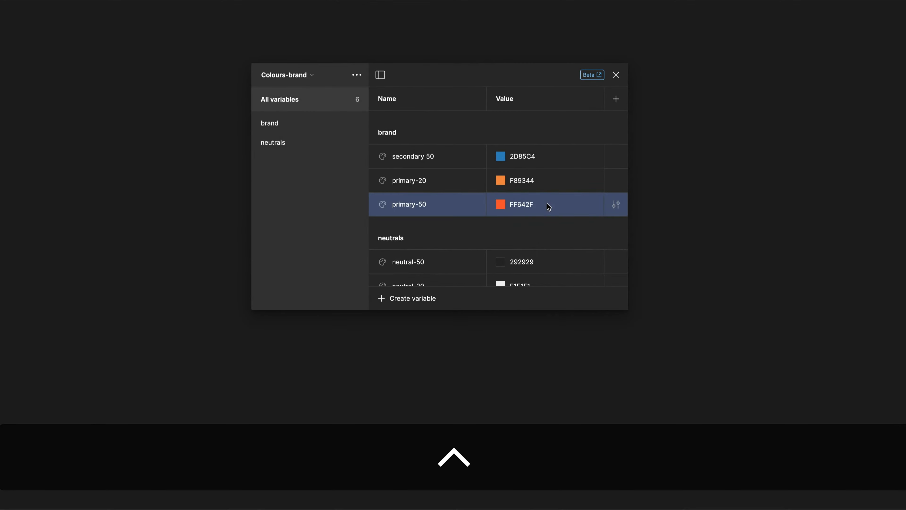
- Create an alias for the value of the primary-50 variable in the Colours-brand collection, choosing another color variable as its source
right_click(547, 203)
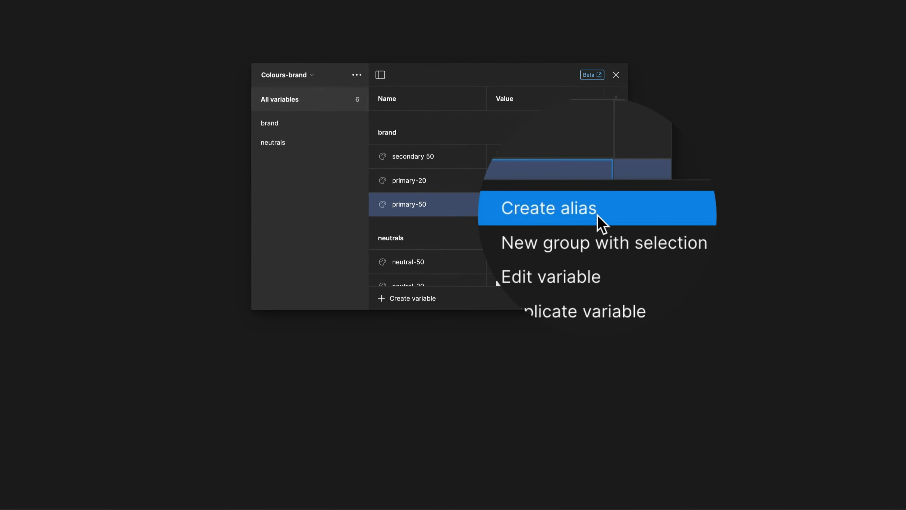
click(601, 218)
scroll(567, 332, down, 10)
click(544, 379)
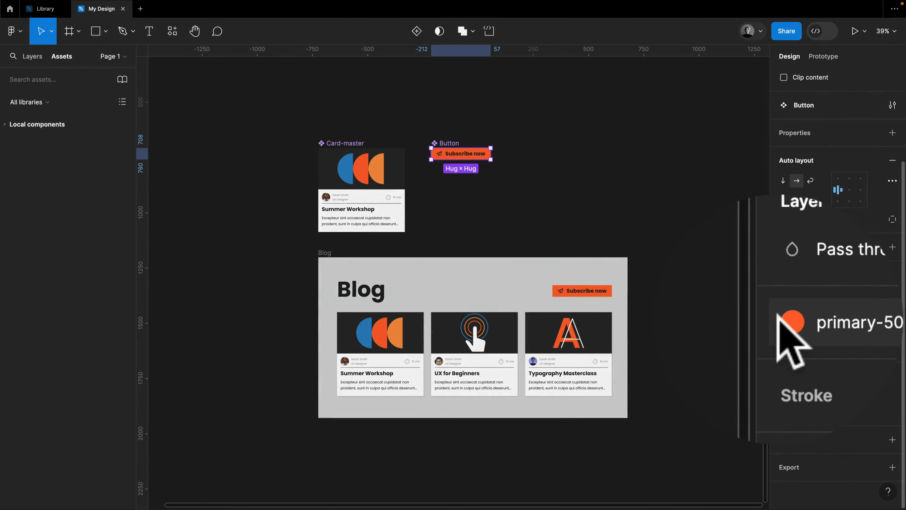
- In the Library file, convert the color styles with the Styles to Variables Converter plugin and check the local variables
click(41, 8)
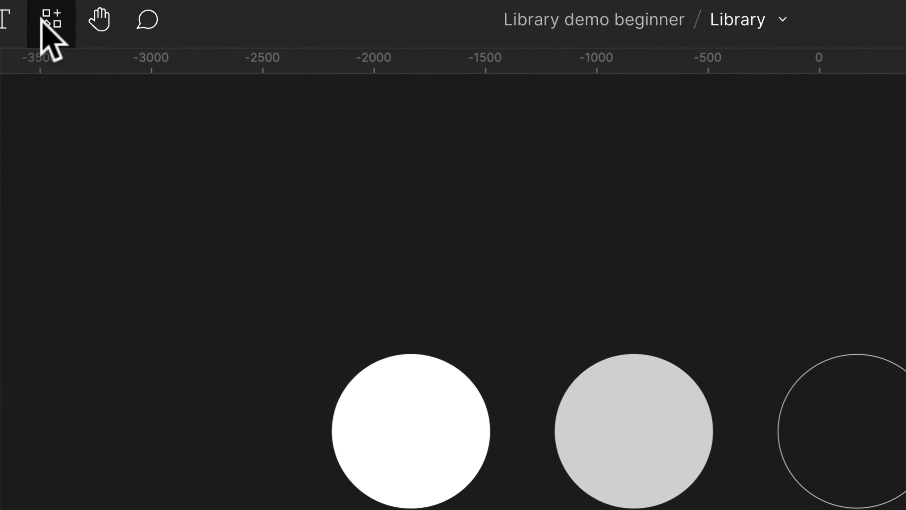
click(172, 31)
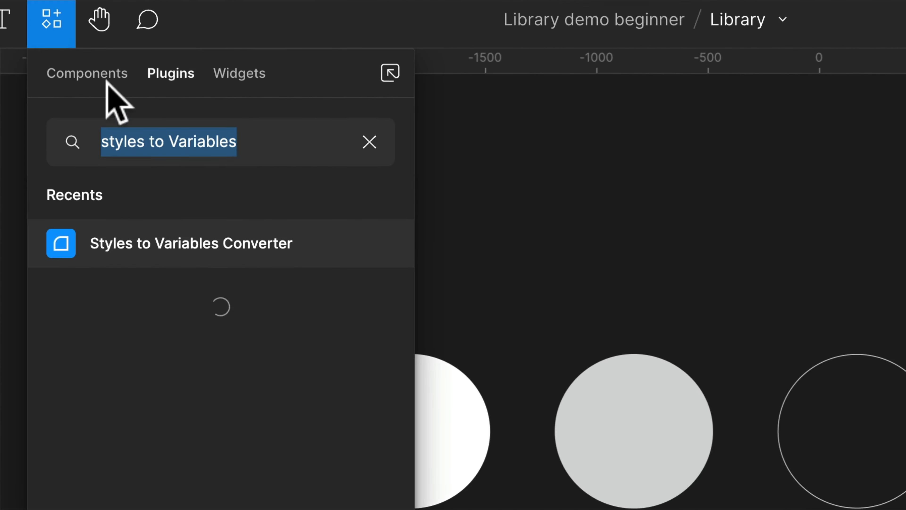
click(185, 243)
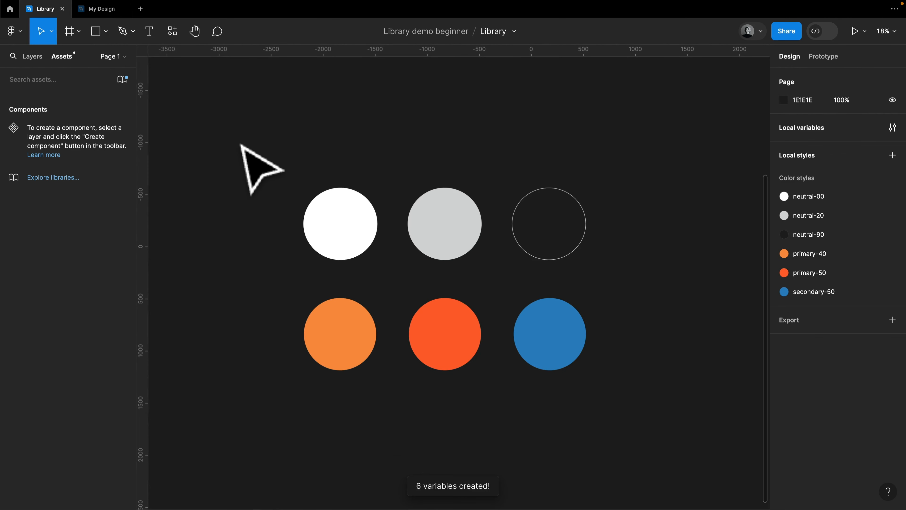
click(892, 128)
click(382, 66)
click(383, 79)
click(694, 65)
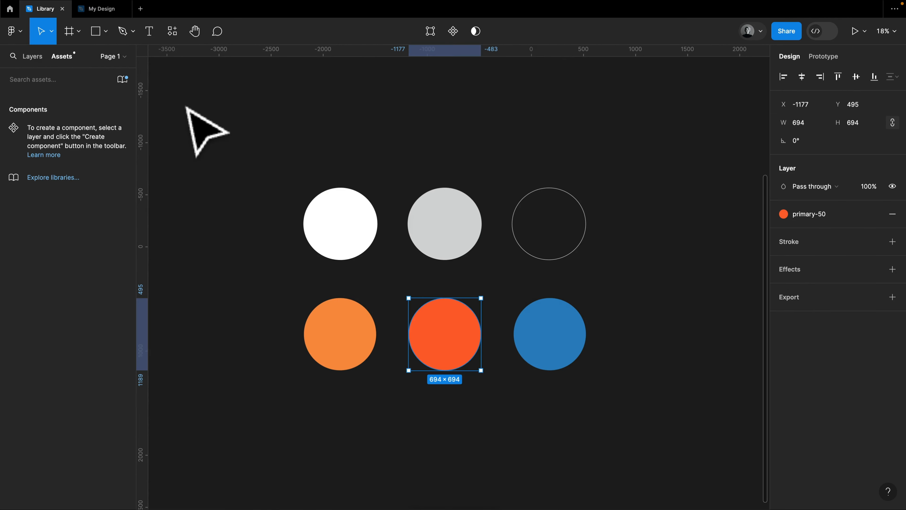
- Publish all Library changes, including the Color Styles collection, and accept all the updates in the My Design file
click(123, 79)
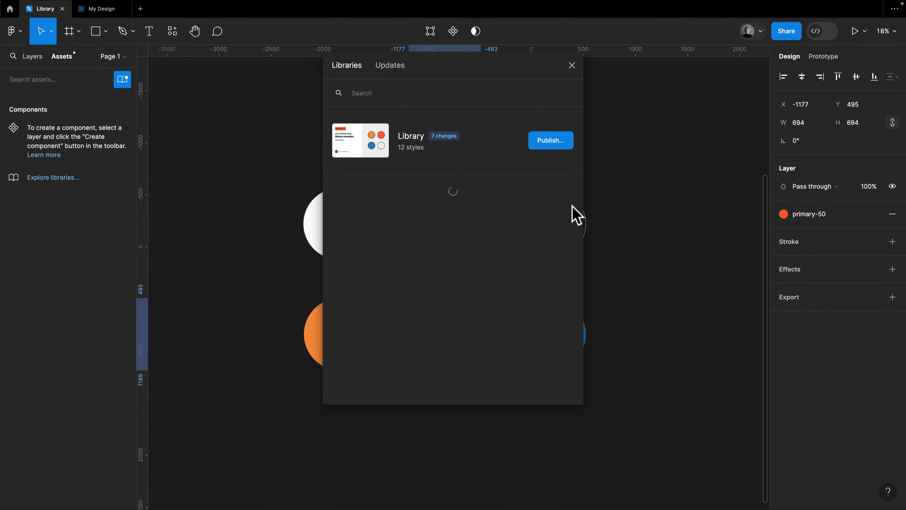
click(551, 141)
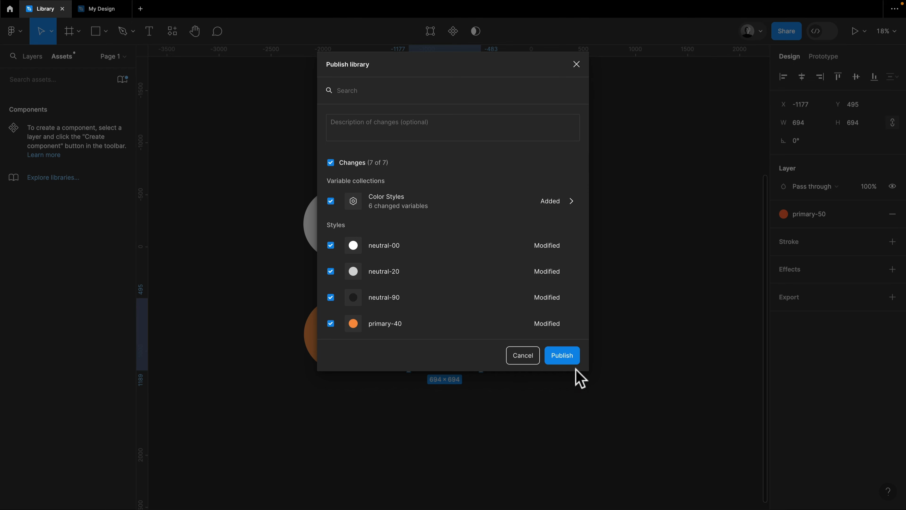
click(562, 355)
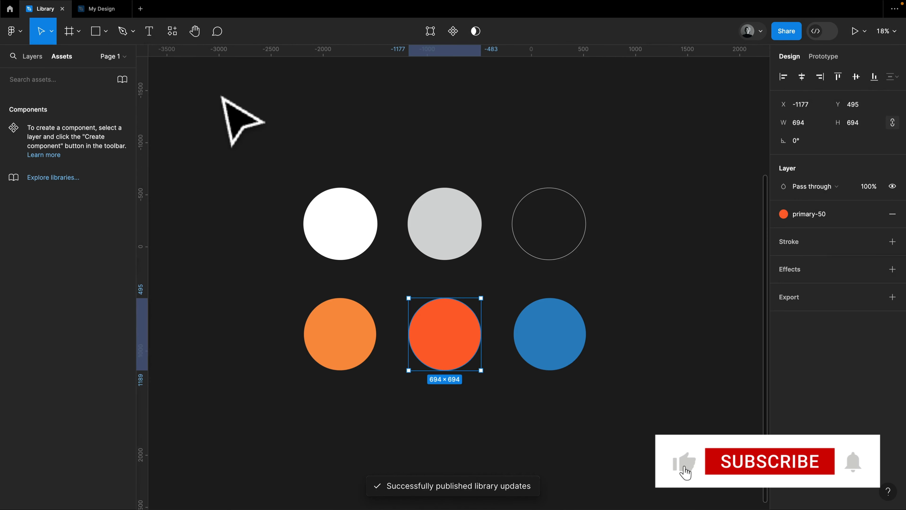
click(96, 11)
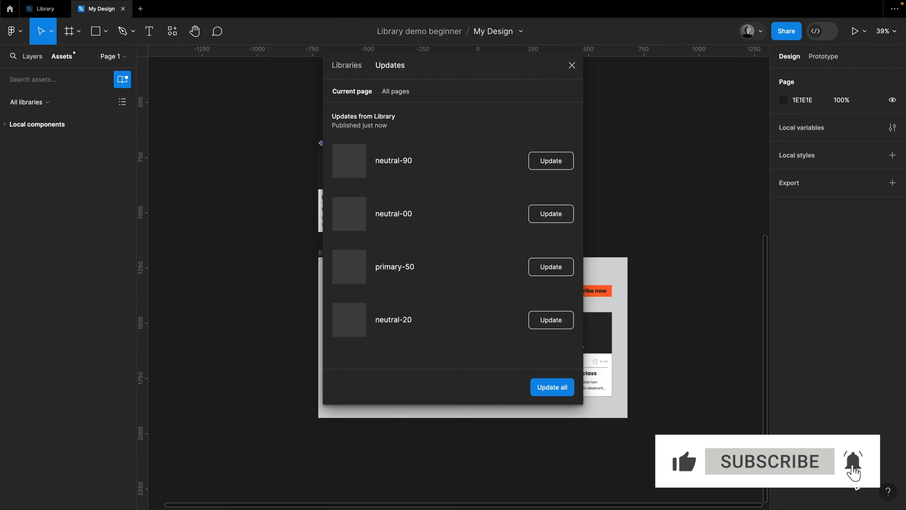
click(552, 389)
- Check the library variables and styles offered for the Button component's primary-50 fill
click(463, 154)
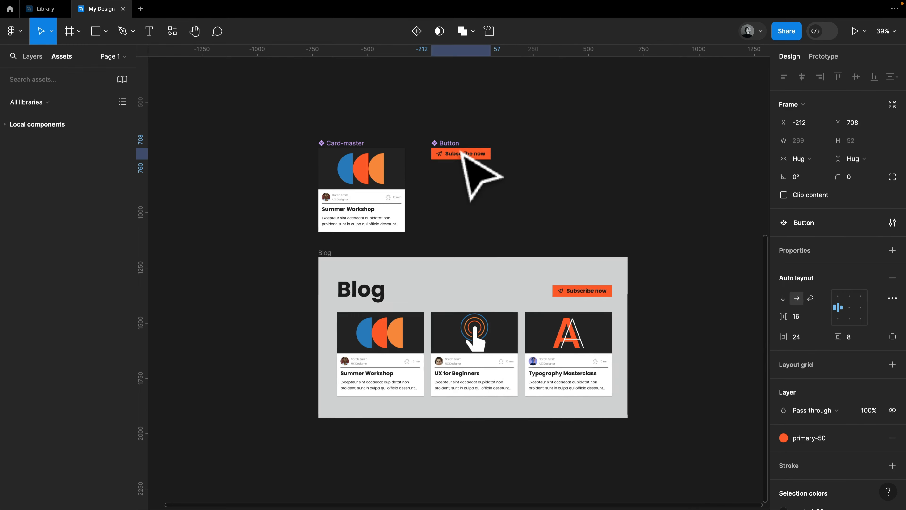
scroll(804, 407, down, 3)
click(808, 320)
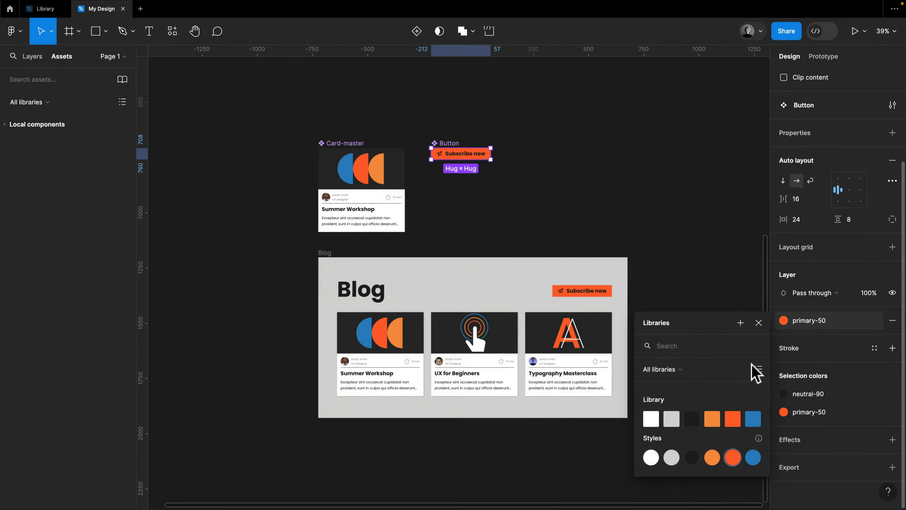
click(612, 246)
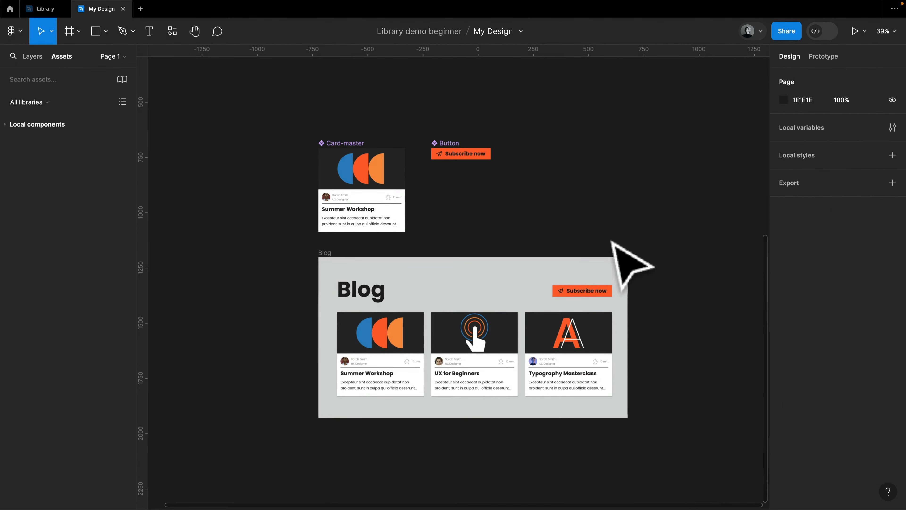
- Delete all color styles, from neutral-00 to secondary-50, from the Library file
click(47, 9)
click(304, 169)
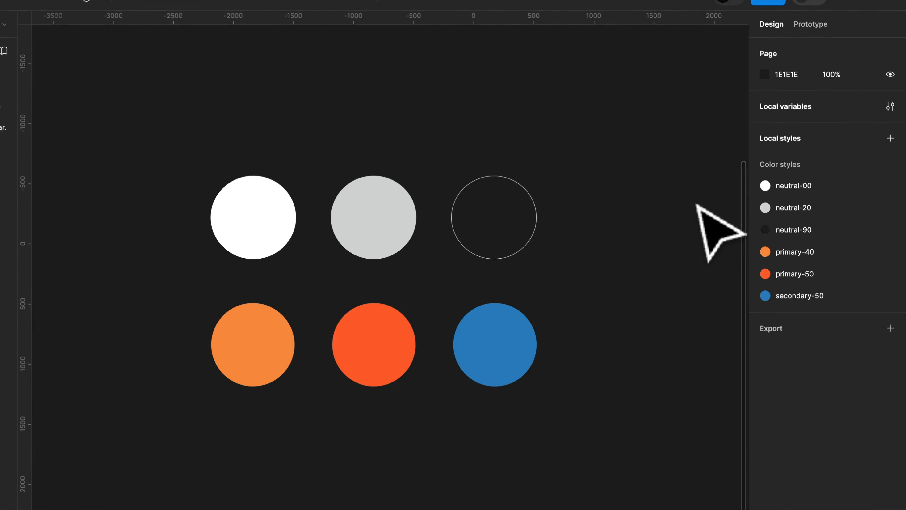
click(796, 185)
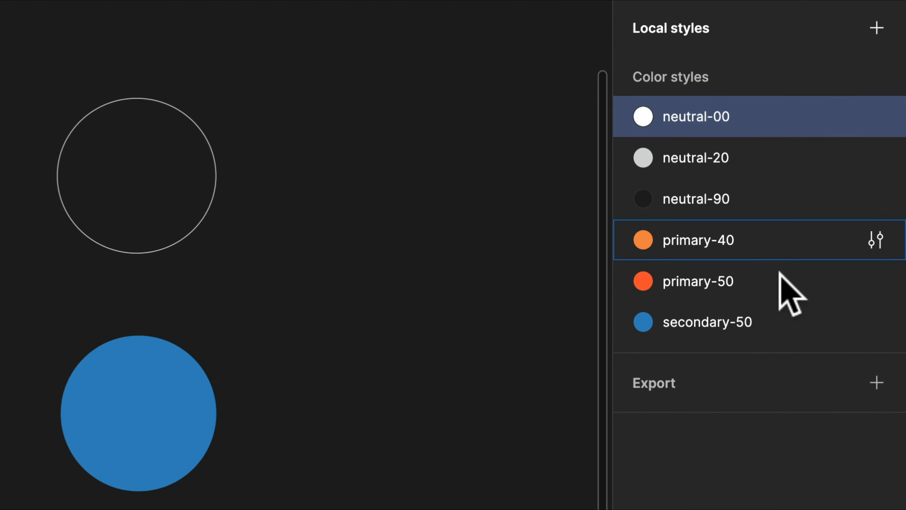
shift+click(844, 295)
right_click(844, 297)
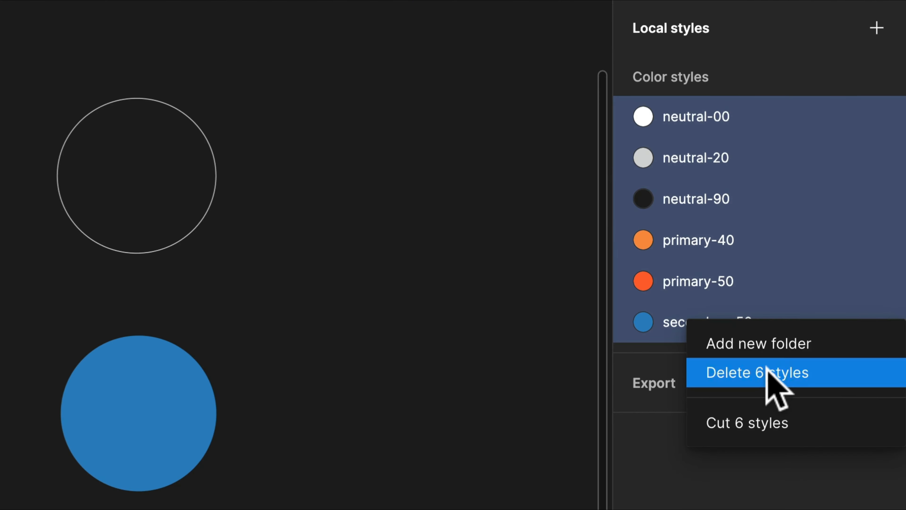
click(767, 372)
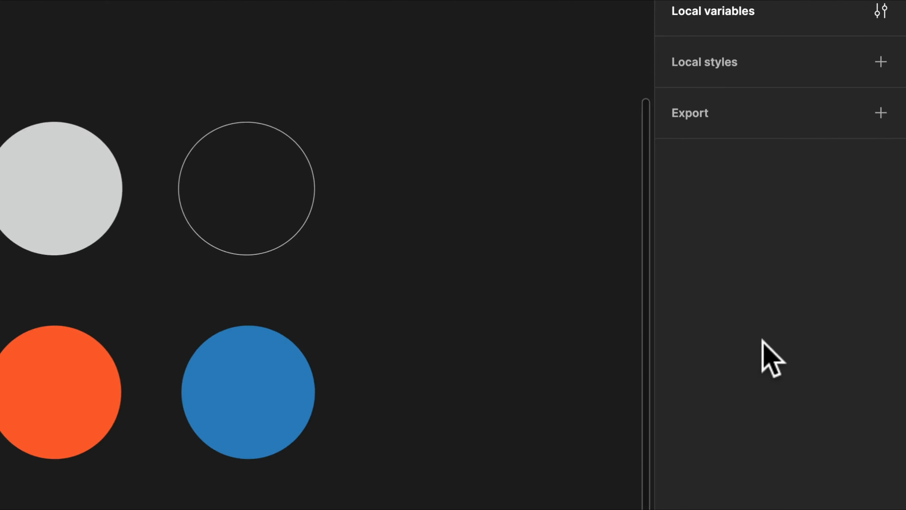
- Publish the removal of the color styles and select the Button component in the My Design file
click(123, 79)
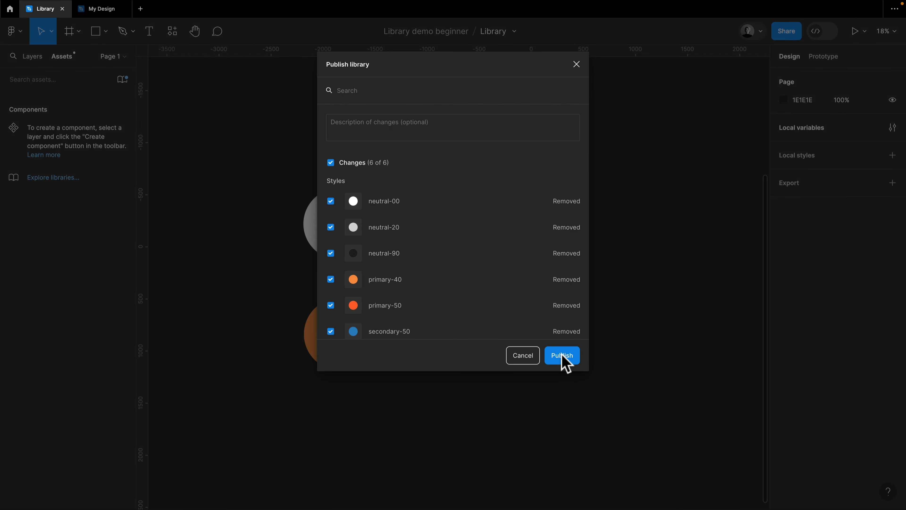
click(562, 354)
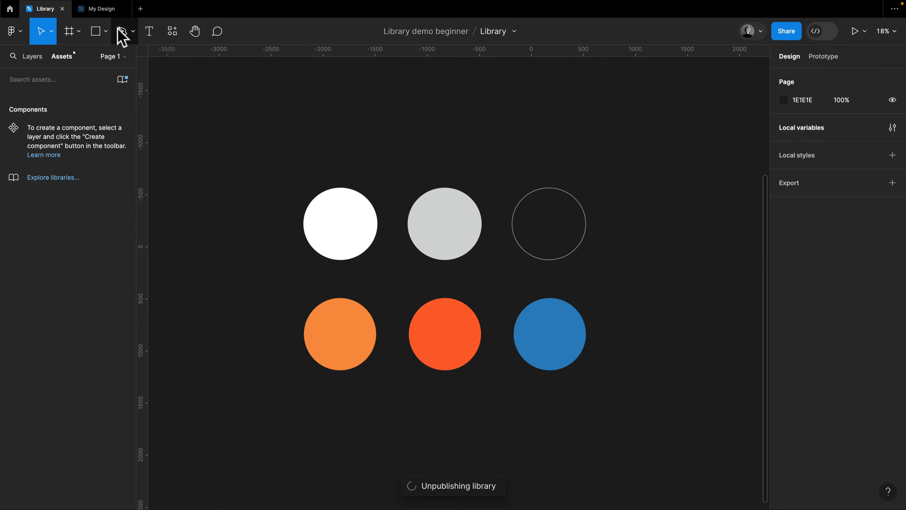
click(100, 9)
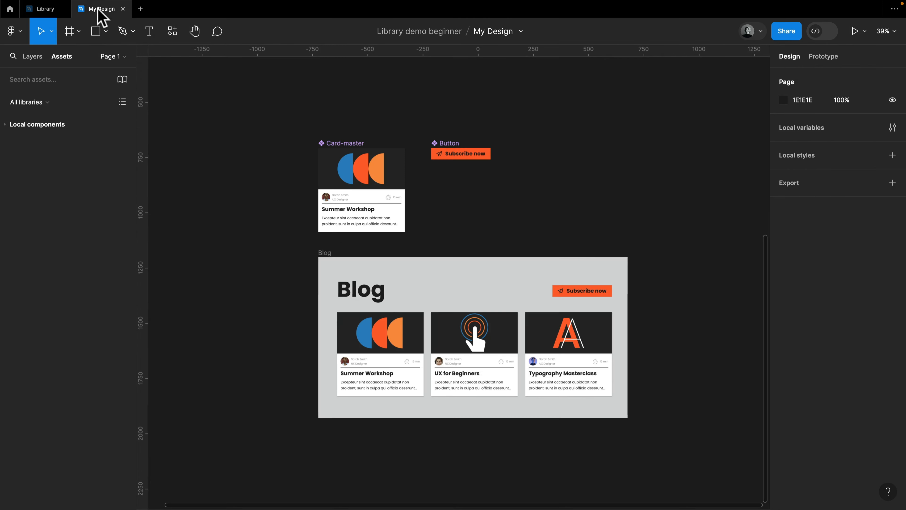
click(462, 154)
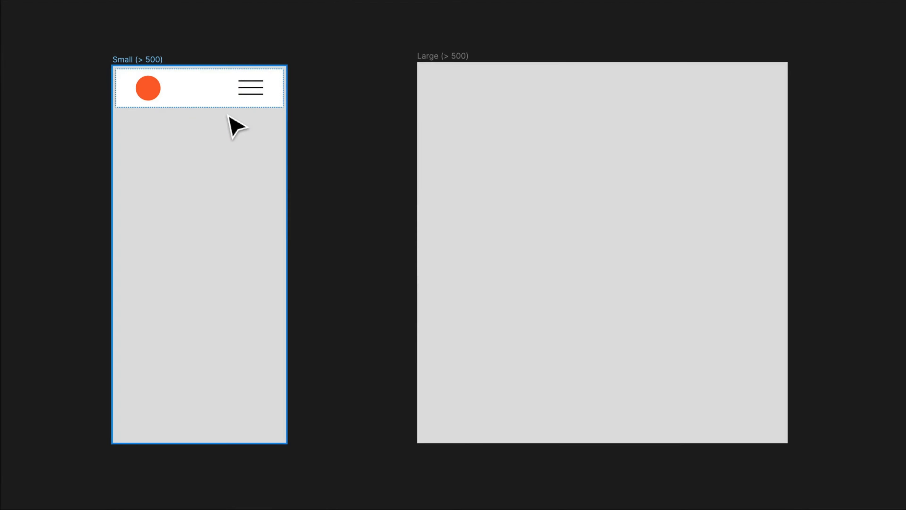
drag(210, 104, 232, 109)
click(529, 101)
click(343, 165)
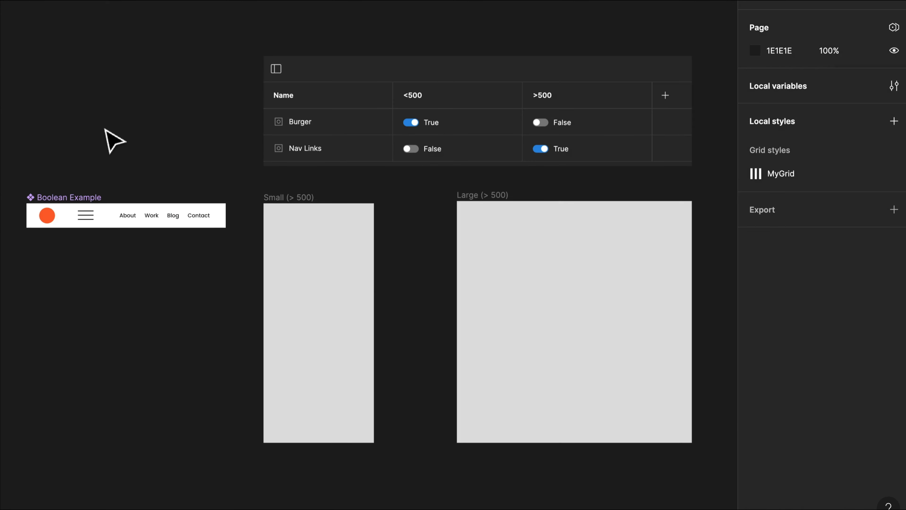
- Bind the visibility of the burger icon in the Boolean Example component to the Burger variable
click(94, 219)
double_click(93, 219)
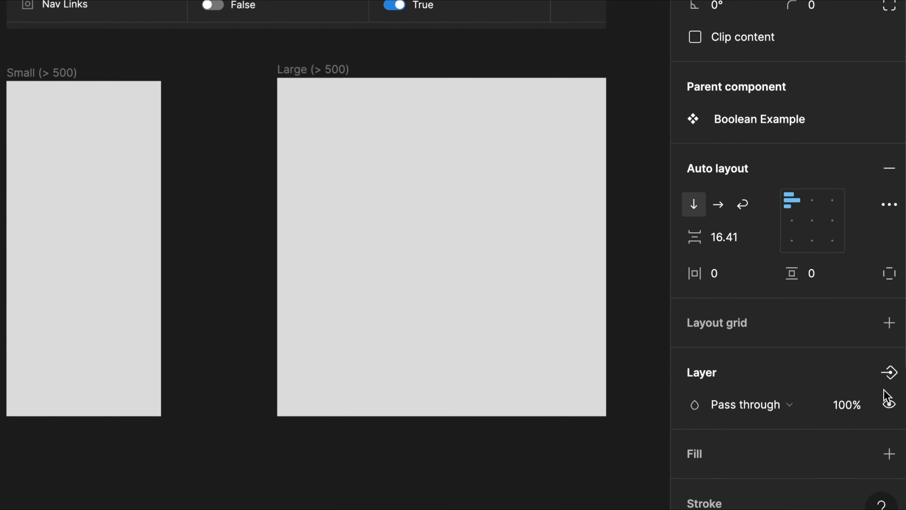
click(893, 400)
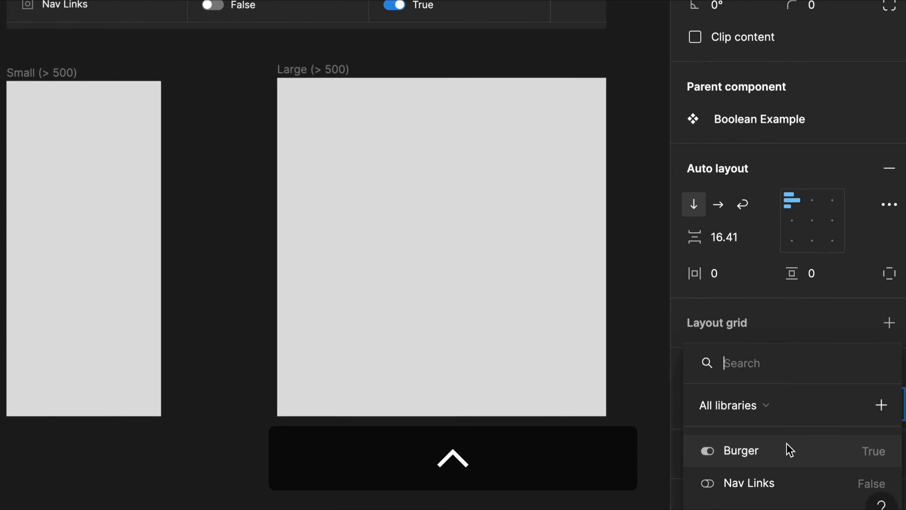
click(810, 461)
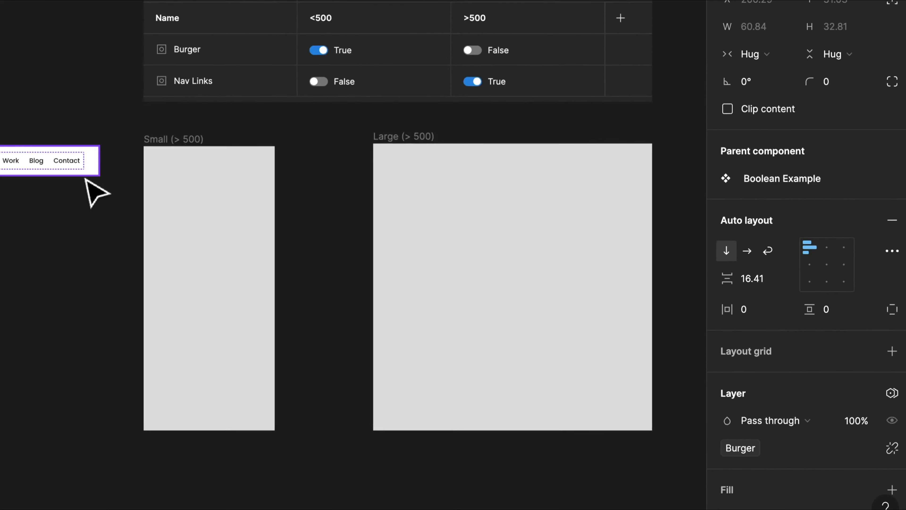
- Bind the visibility of the navigation links group in the Boolean Example component to the Nav Links variable
click(212, 221)
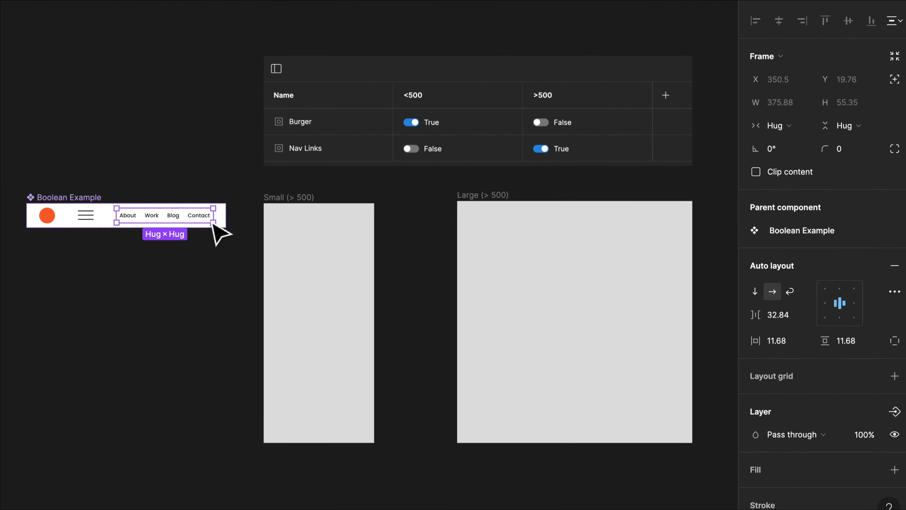
ctrl+click(889, 404)
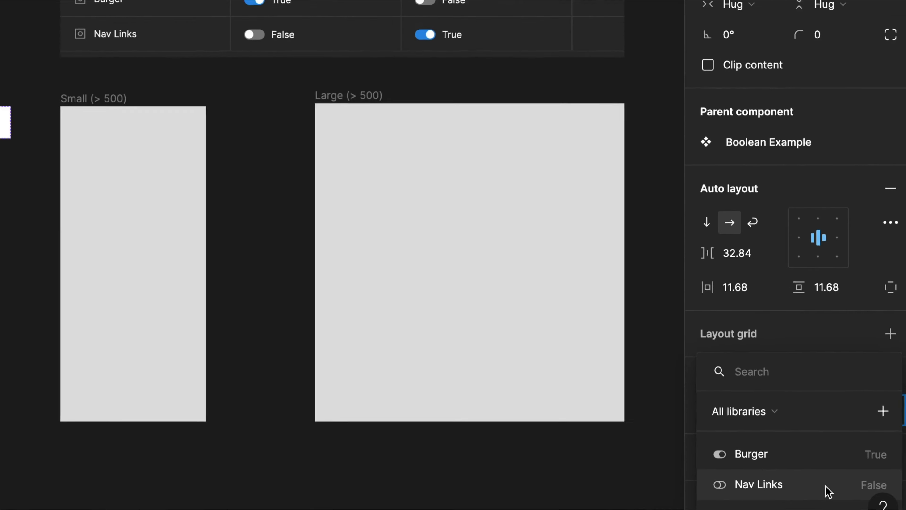
click(817, 480)
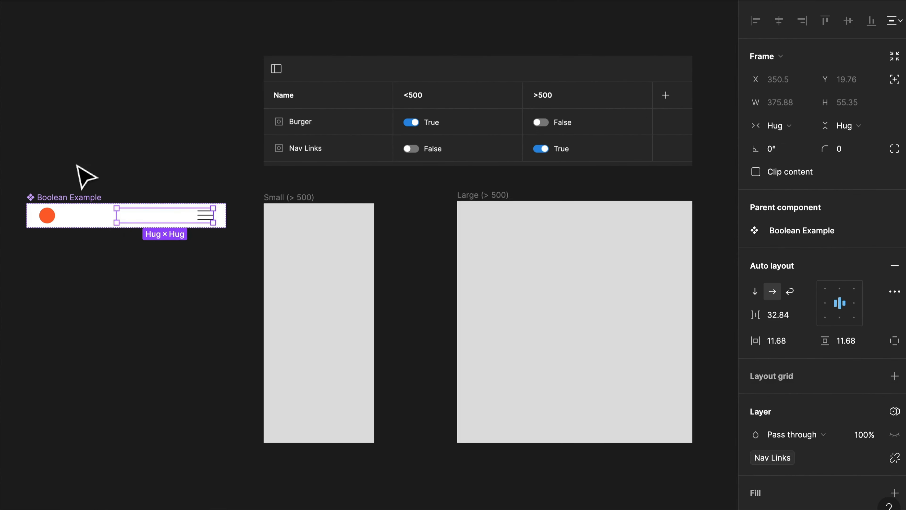
- Place a Boolean Example instance at the top of the Large frame and set its width to Fill
drag(111, 223, 584, 277)
click(788, 125)
click(790, 161)
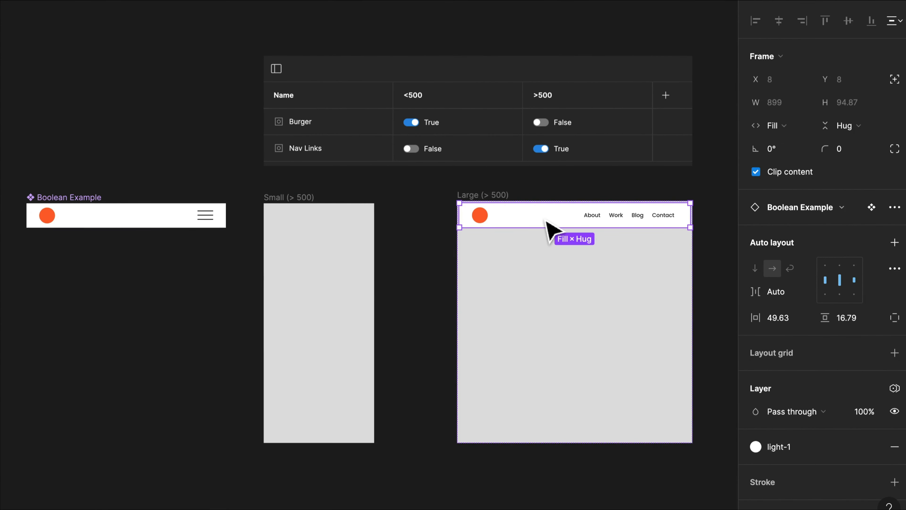
- Move the navigation bar instance from the Large frame into the Small frame
drag(546, 222, 366, 259)
click(250, 277)
click(415, 269)
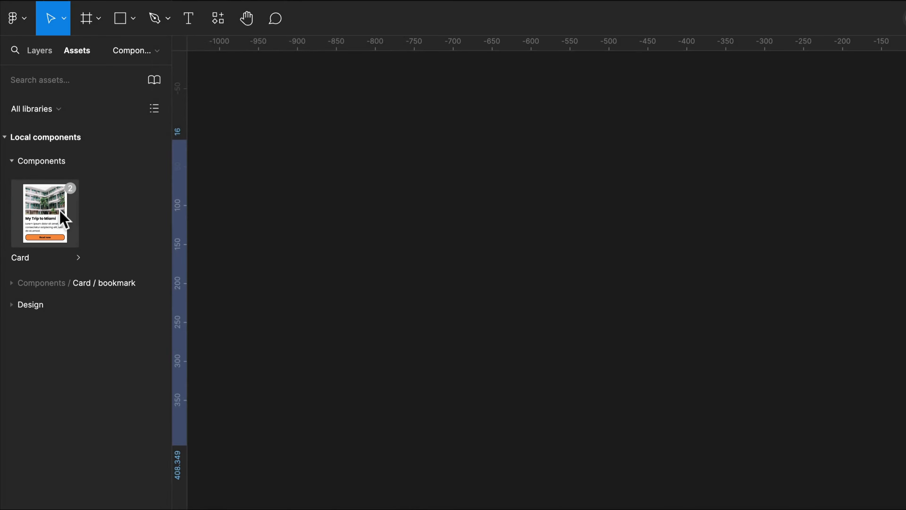
- Open the Card component's details and try out its Img property and its default and hover states
click(63, 217)
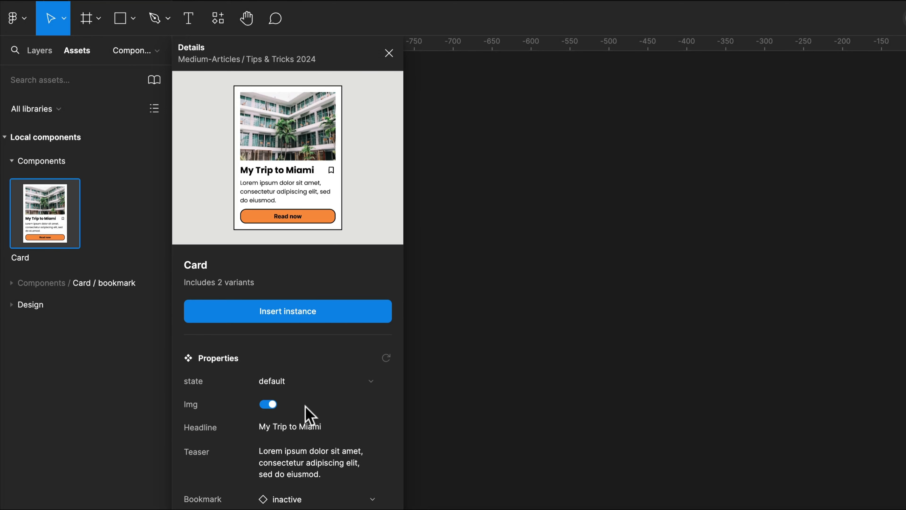
click(269, 404)
click(268, 404)
click(367, 380)
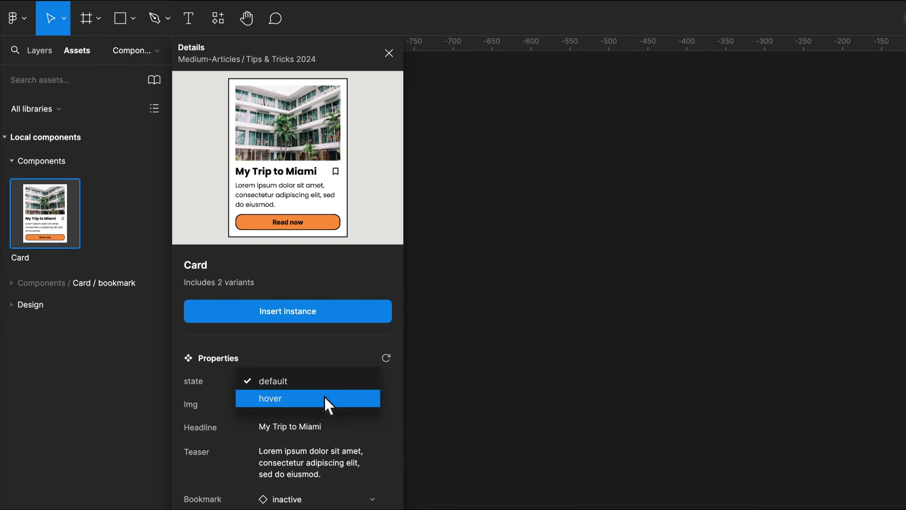
click(324, 397)
click(355, 381)
click(353, 364)
- Set the Headline property in the Card component's preview to "London says hi"
click(318, 427)
text(London says hi)
key(Return)
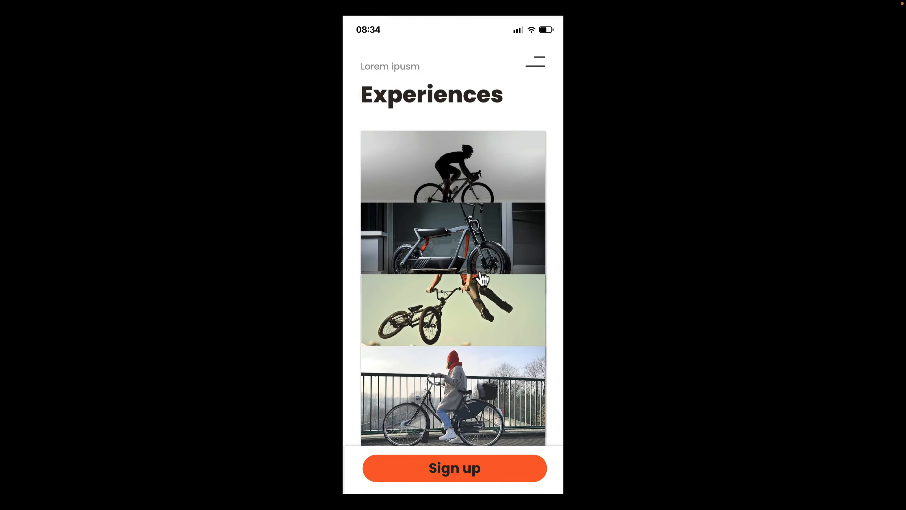
- Open the first experience's detail page in the running prototype and restart the prototype
click(471, 213)
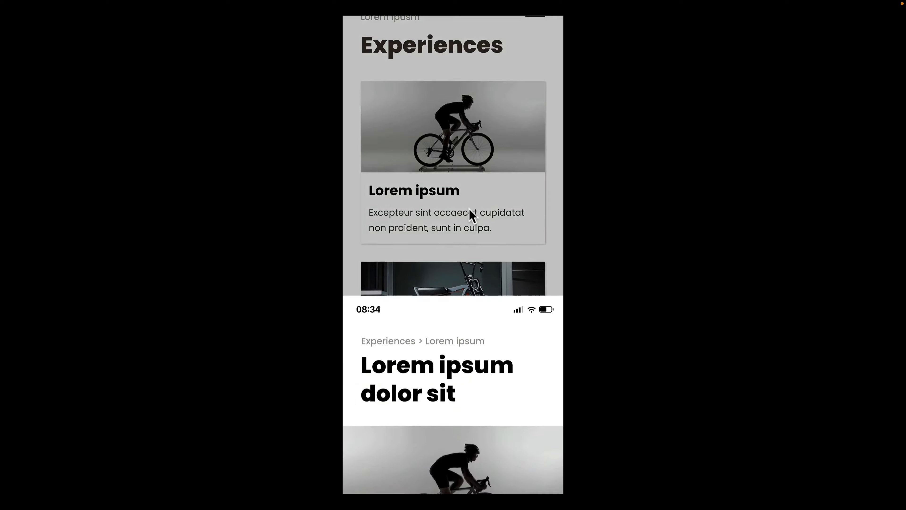
key(r)
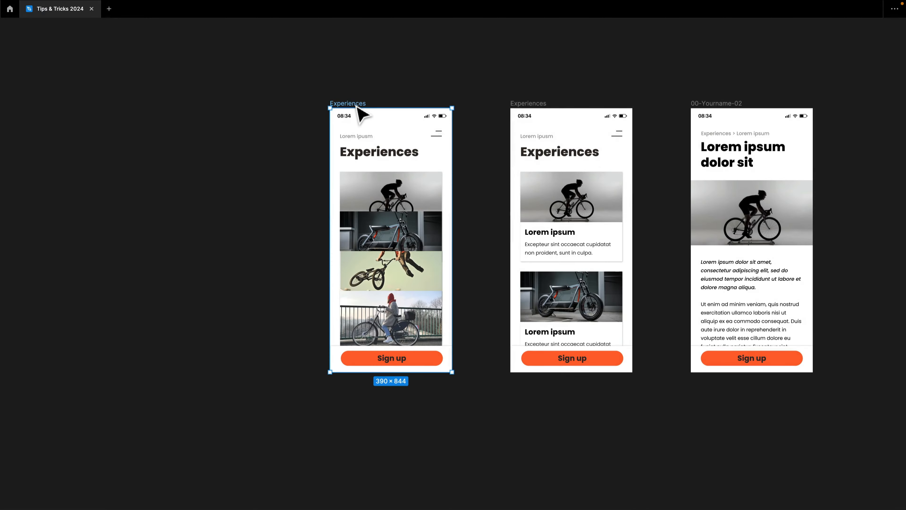
- Preview the first Experiences frame inside the file and go through its flow to the cyclist card's detail page
key(shift+space)
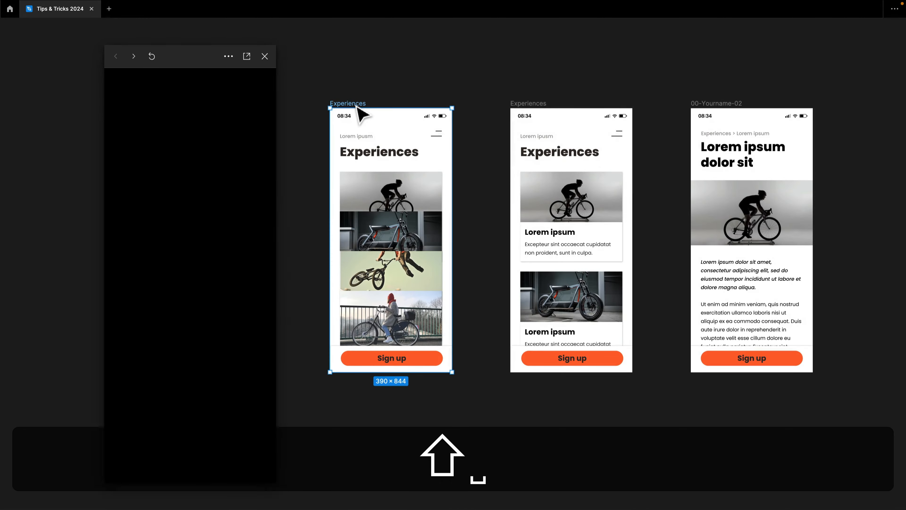
click(208, 222)
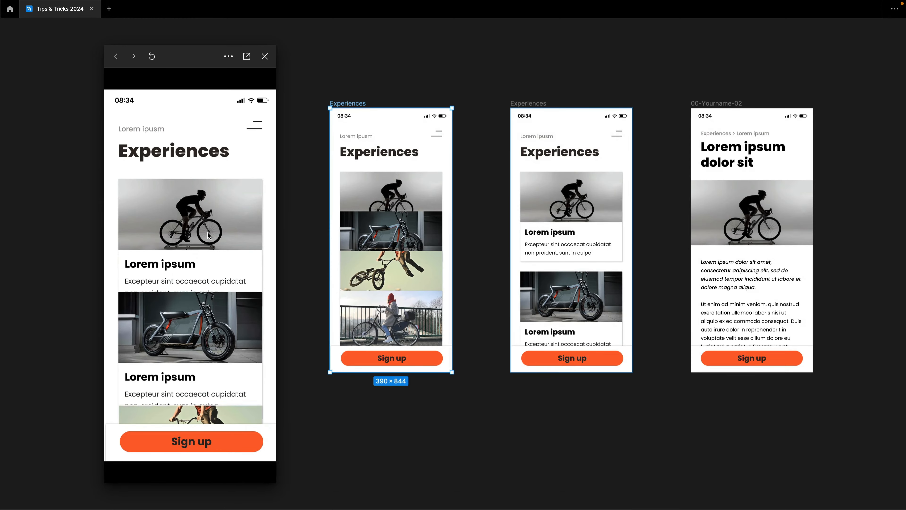
click(208, 222)
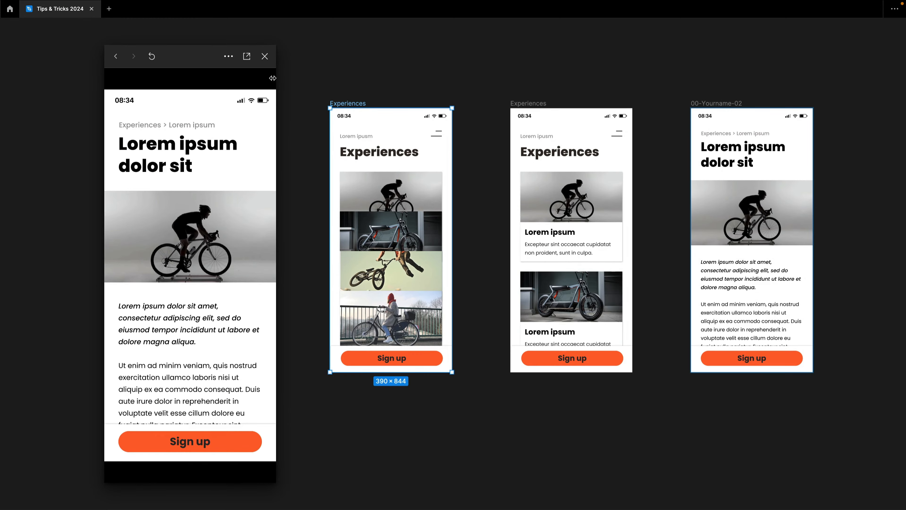
- Close the in-file prototype preview
click(264, 56)
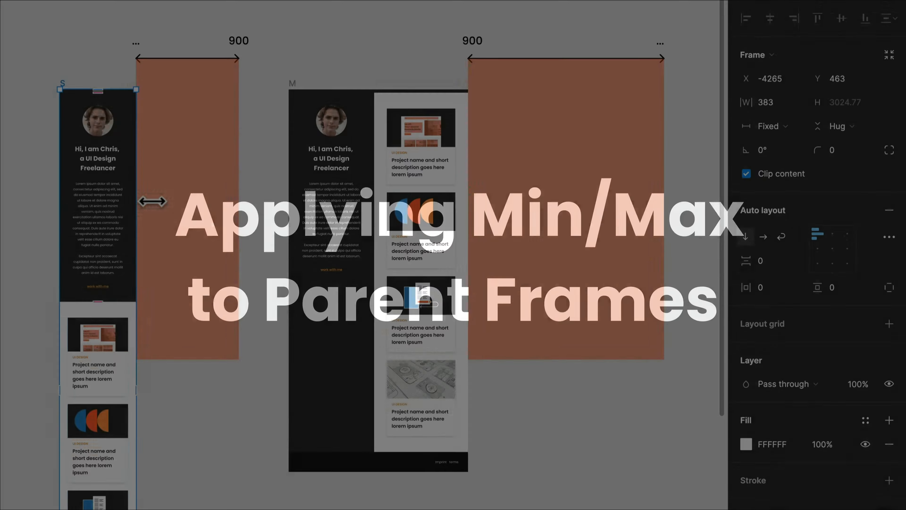
- Check the minimum and maximum width options applied to the S frame
mouse_move(147, 202)
mouse_down()
mouse_move(251, 202)
mouse_move(147, 203)
mouse_up()
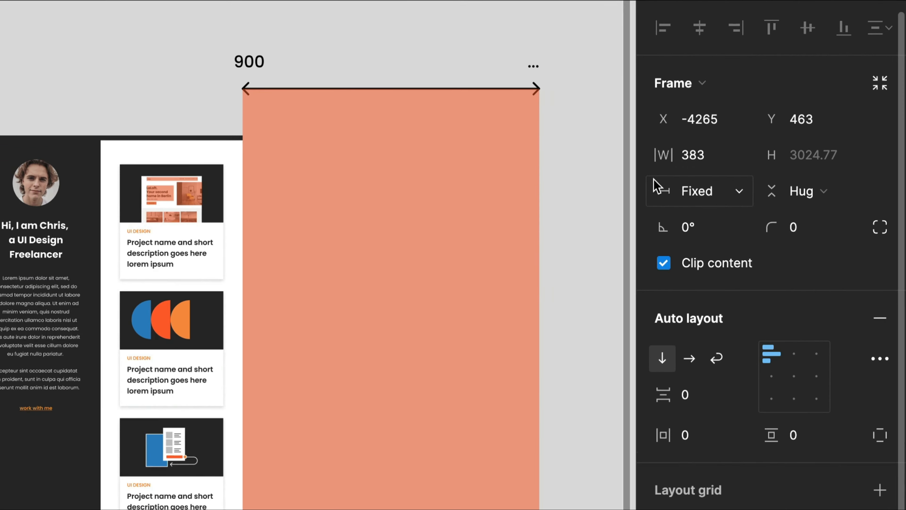
click(797, 103)
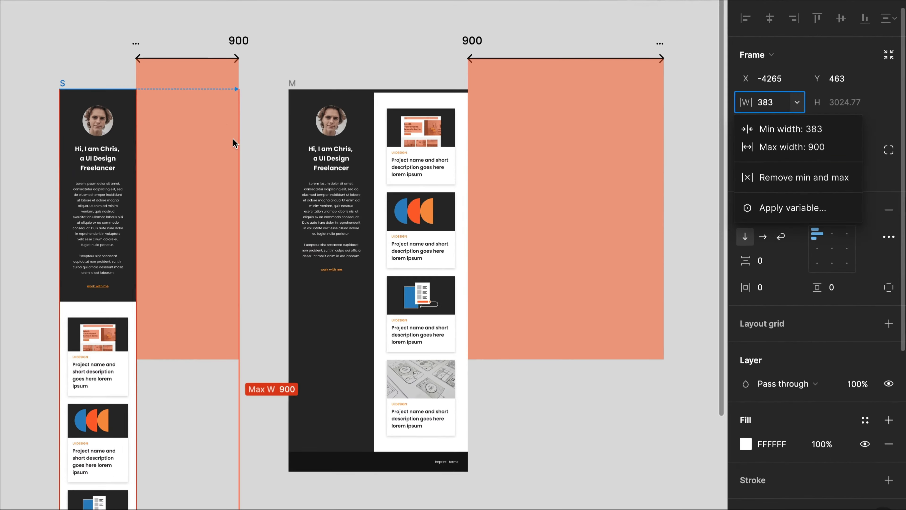
- Select the M frame and give it a minimum width of 901
click(297, 87)
click(296, 87)
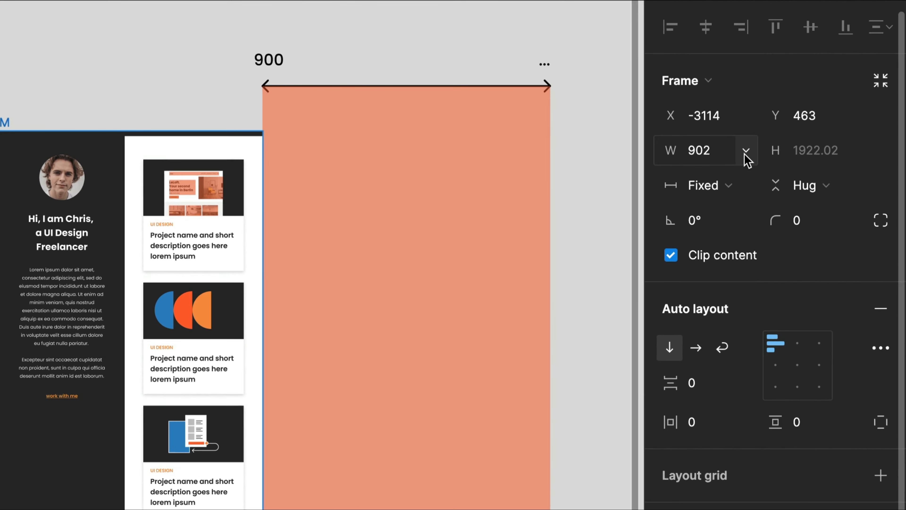
click(746, 151)
click(724, 192)
text(9)
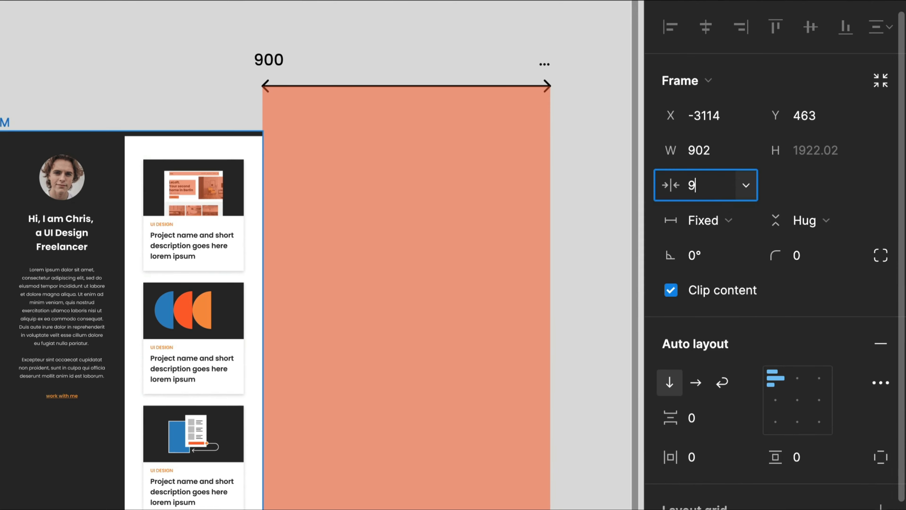
text(01)
key(Return)
- Widen the M frame to about 1888 and start adding a maximum width to it
drag(263, 256, 453, 257)
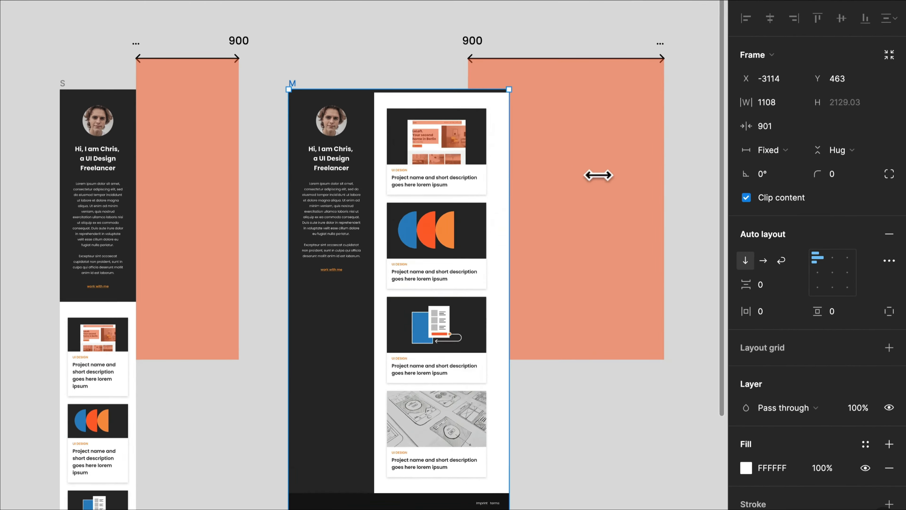
drag(599, 175, 676, 182)
click(798, 102)
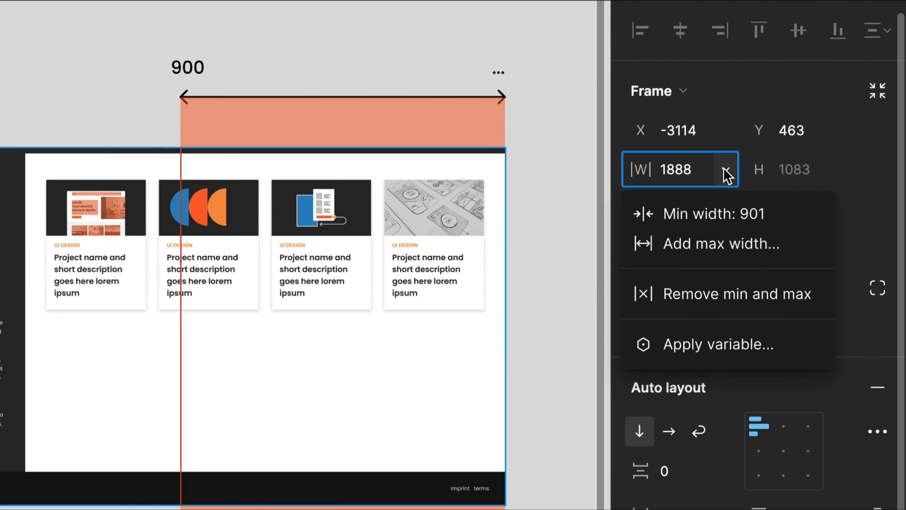
click(726, 244)
click(728, 247)
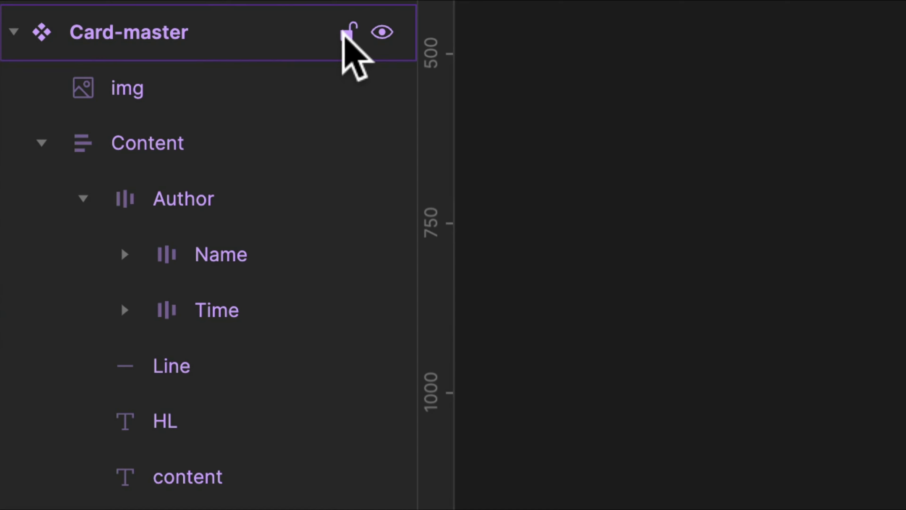
- Lock every layer from Card-master down to content in one sweep, and toggle the same locks back in a second sweep
drag(344, 36, 347, 480)
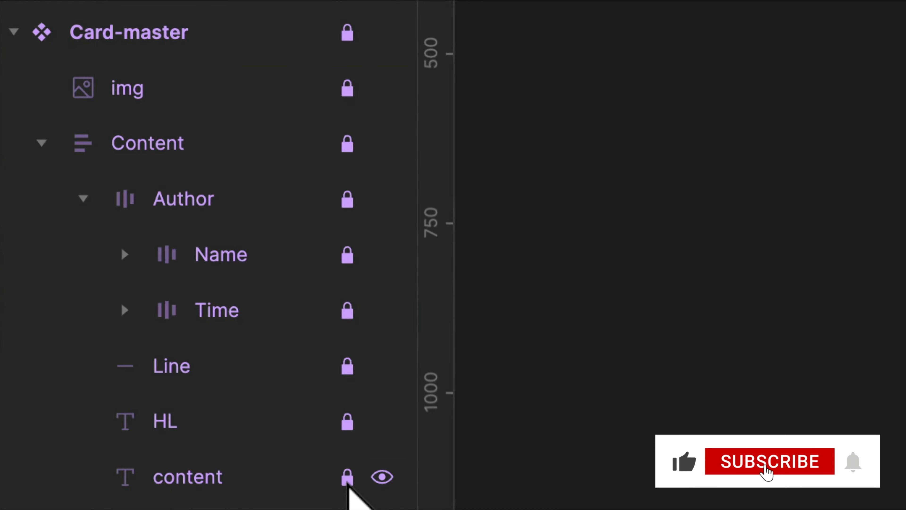
drag(349, 30, 347, 490)
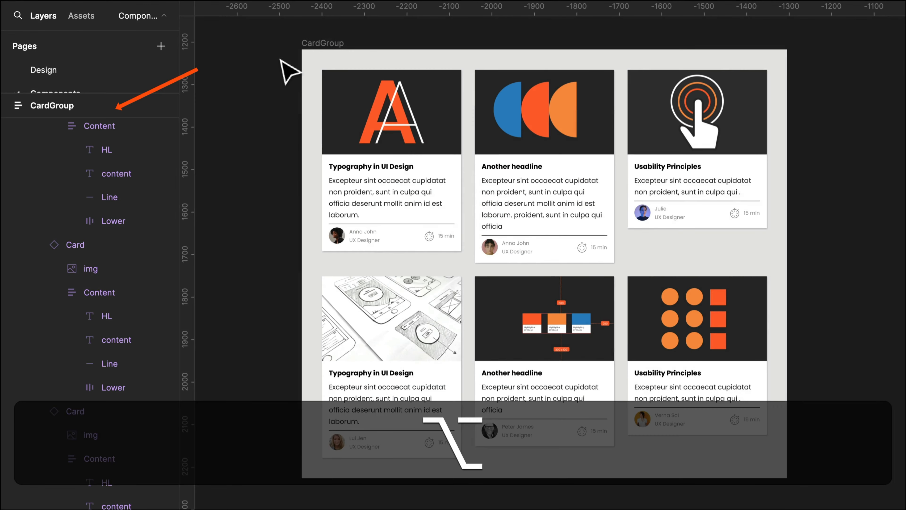
- Collapse all layers, select CardGroup and move the selection level by level down into the nested card layers
key(alt+l)
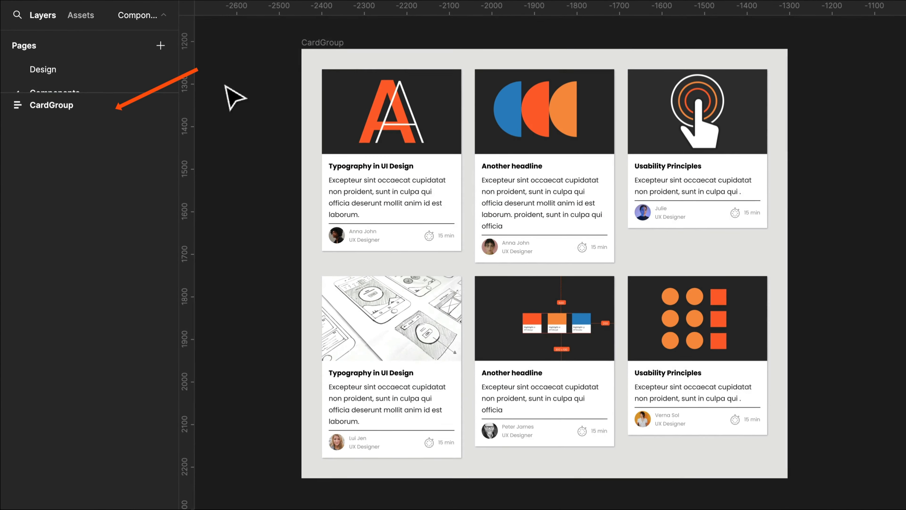
click(73, 109)
key(Return)
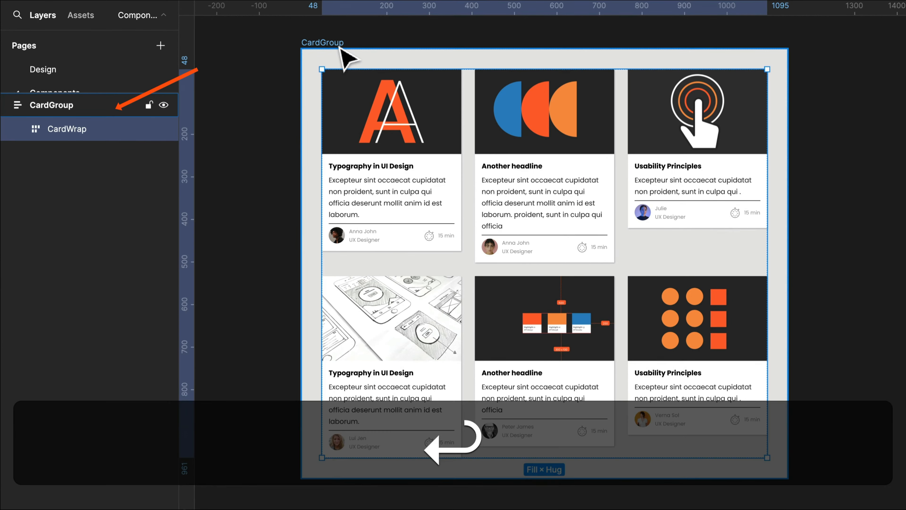
key(Return)
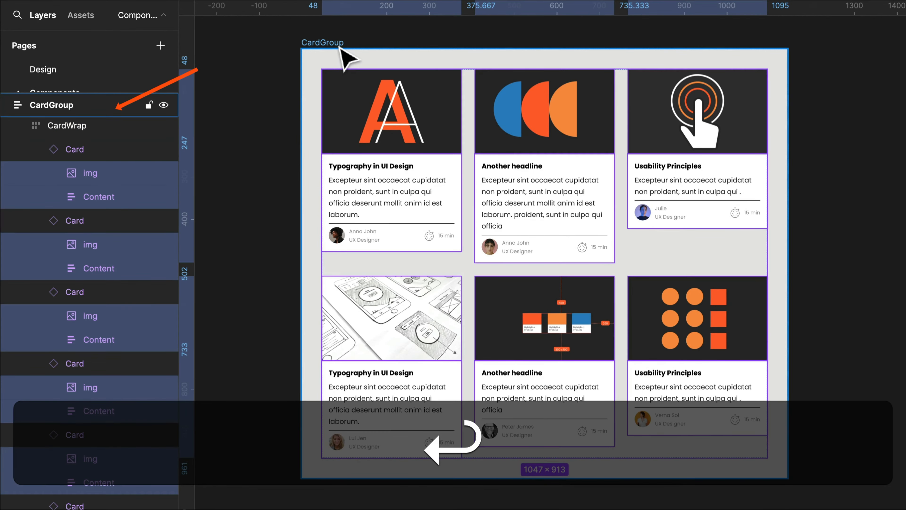
key(Return)
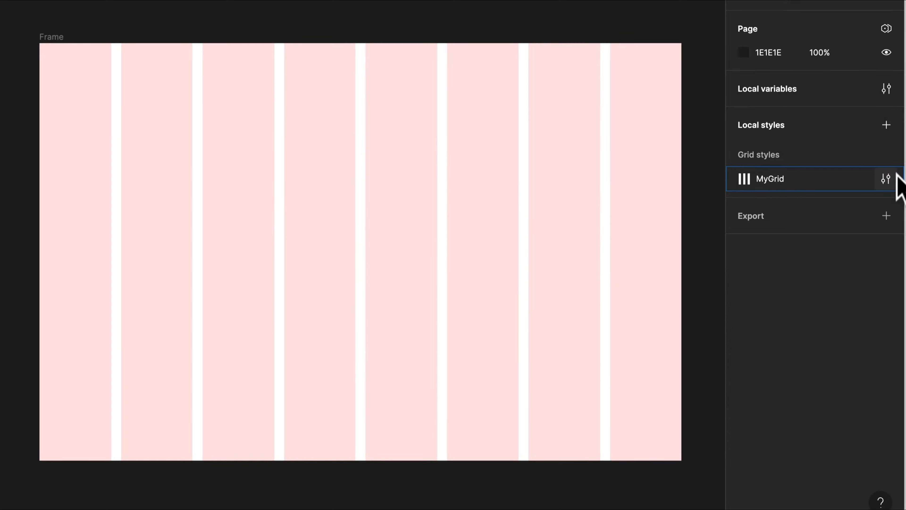
- Add a second grid of the Rows type with a count of 8 to the MyGrid grid style
click(883, 178)
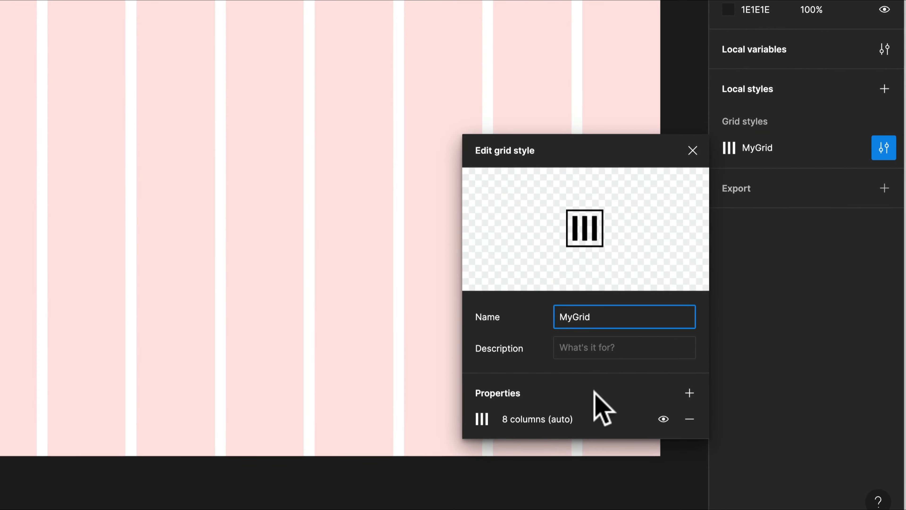
click(689, 393)
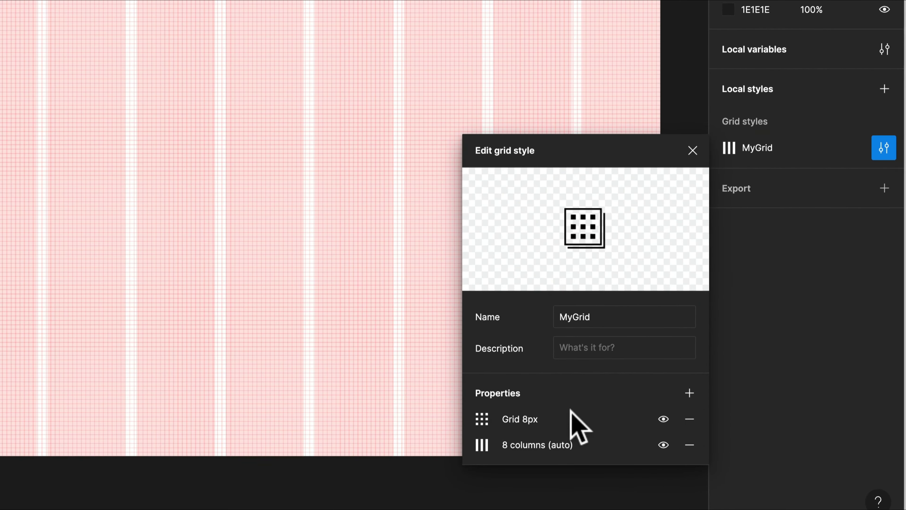
click(482, 421)
click(301, 423)
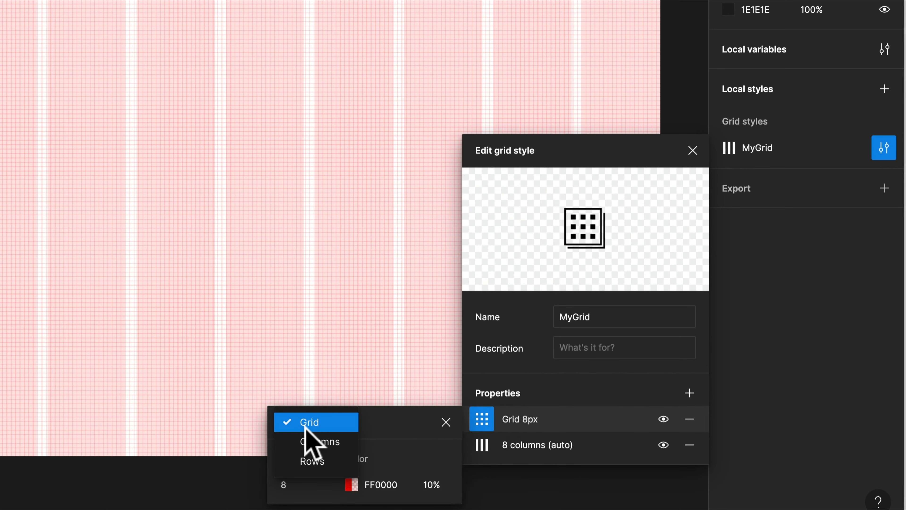
click(313, 460)
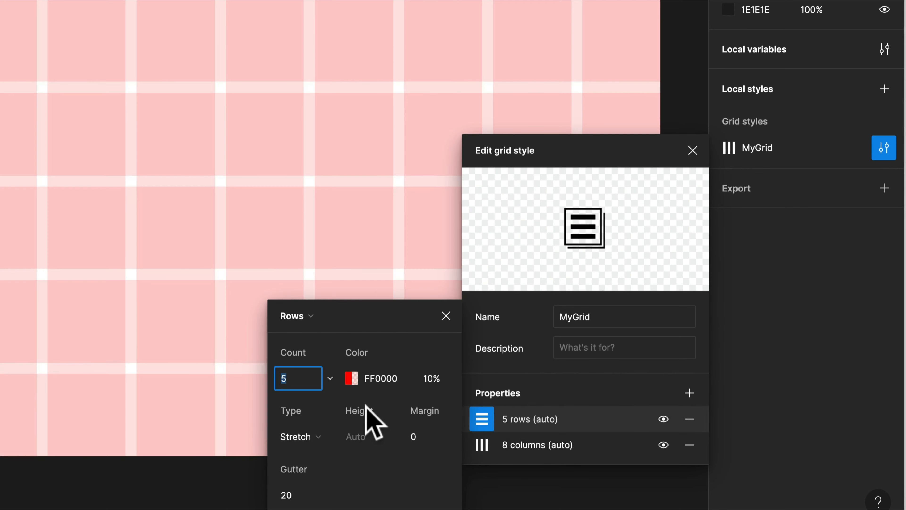
text(8)
key(Return)
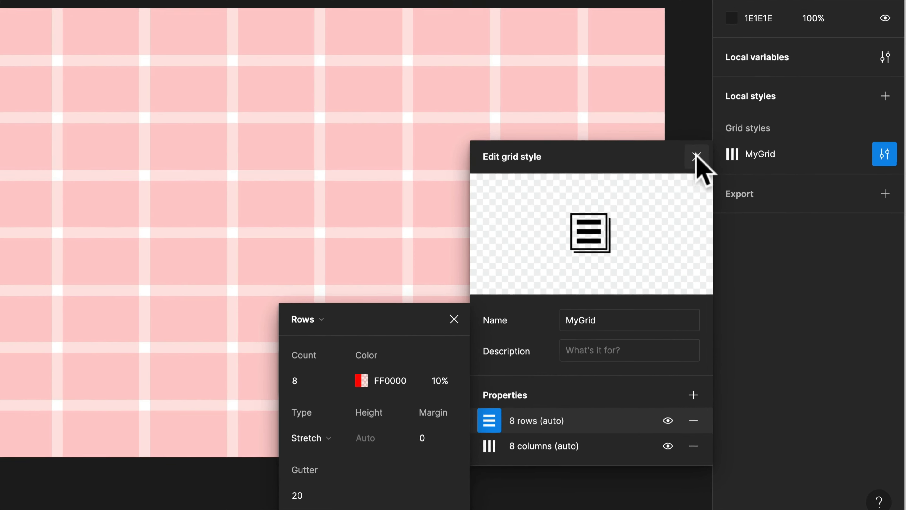
click(696, 157)
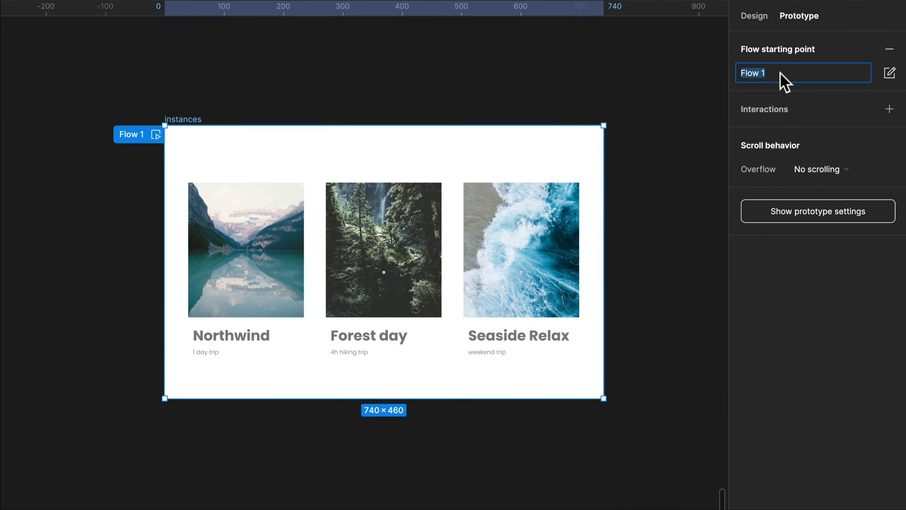
- Replace the link on the Play Animation text of the Card component slide with the prototype link whose starting-point node is 136%3A8839
click(668, 138)
mouse_move(809, 202)
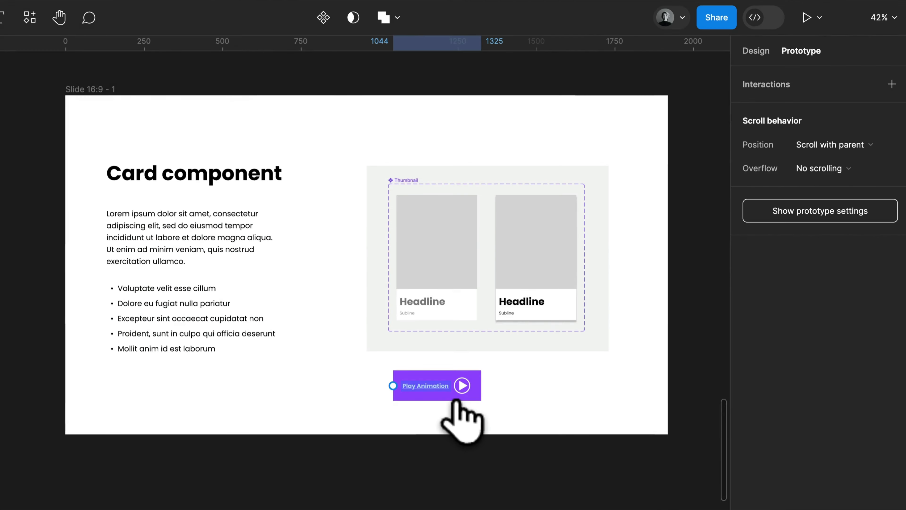
click(453, 398)
click(401, 18)
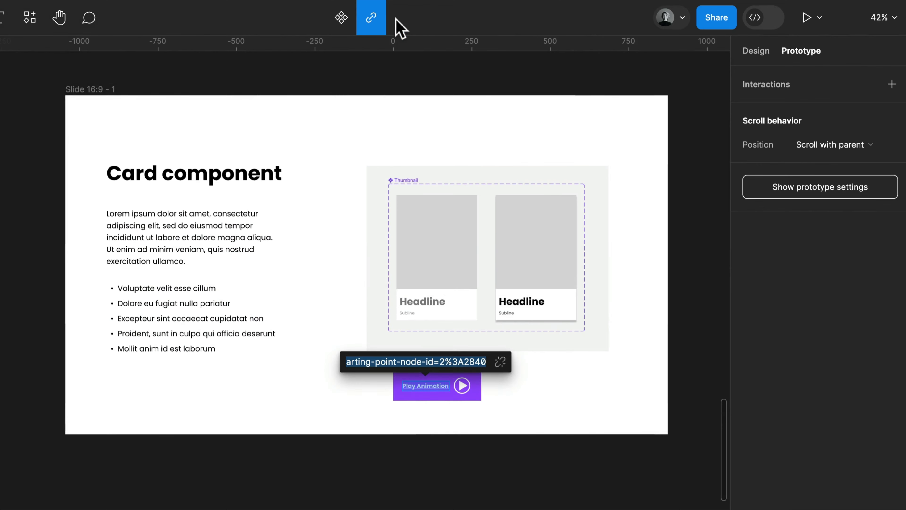
key(BackSpace)
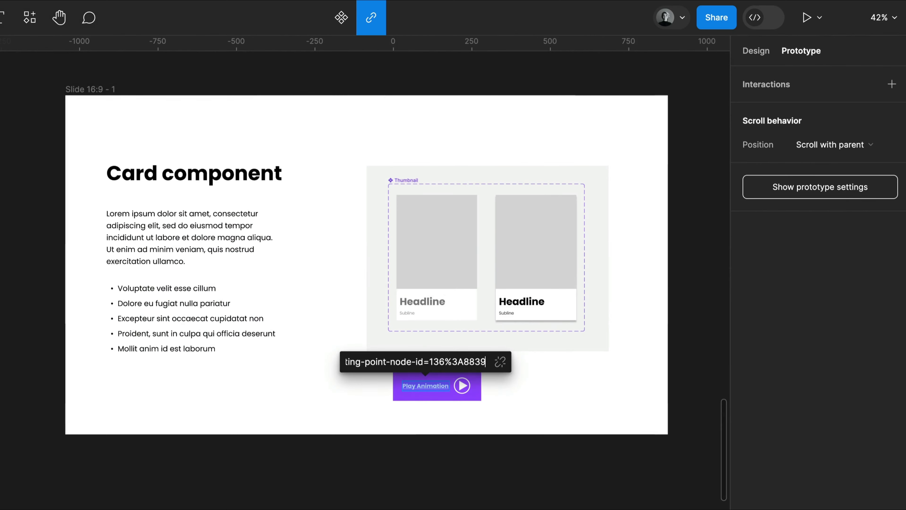
key(Return)
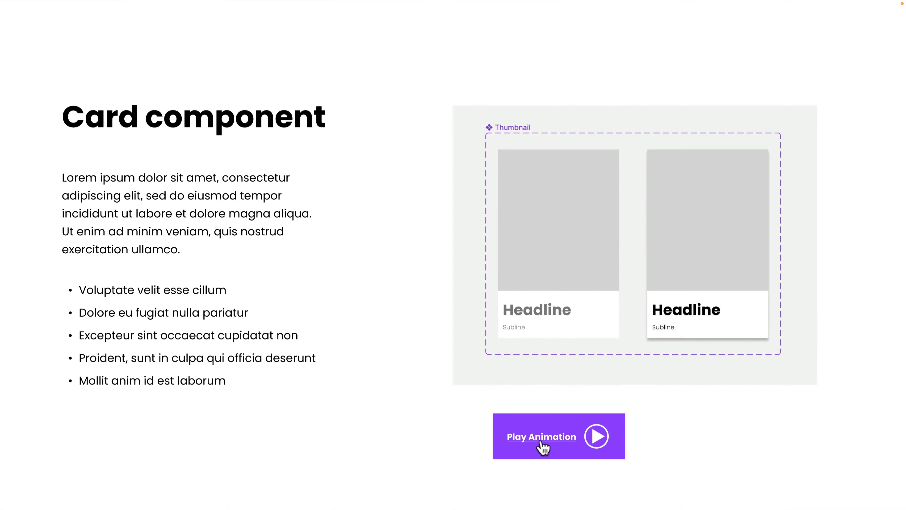
click(539, 443)
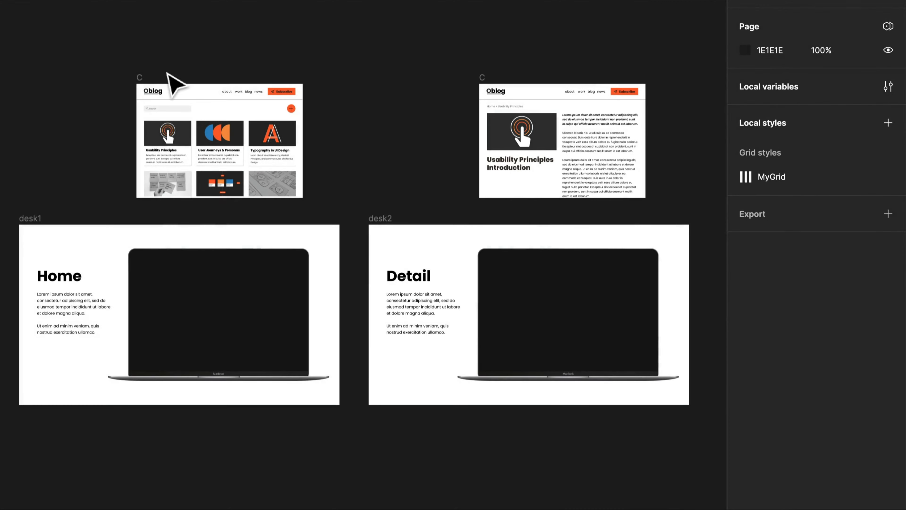
- Review the overflow setting of the Oblog home frame and the scroll position setting of its header in prototype mode
click(145, 81)
key(shift+e)
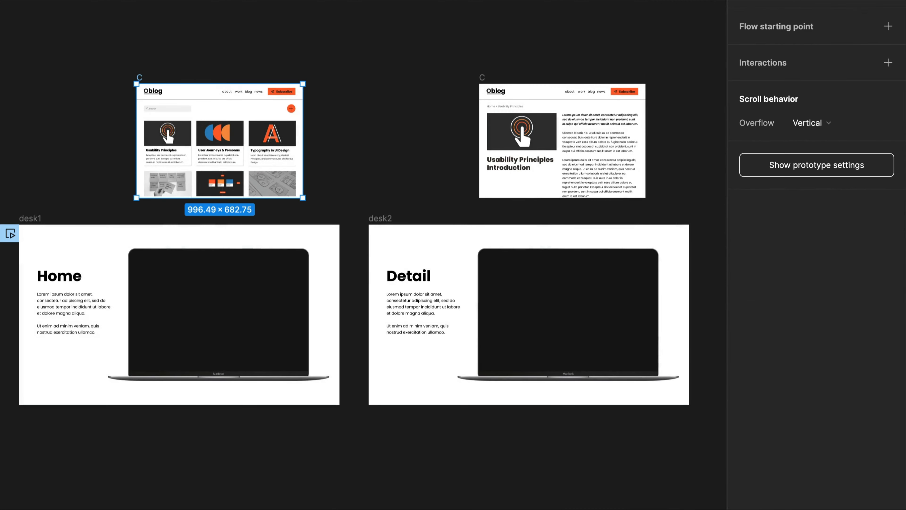
click(814, 124)
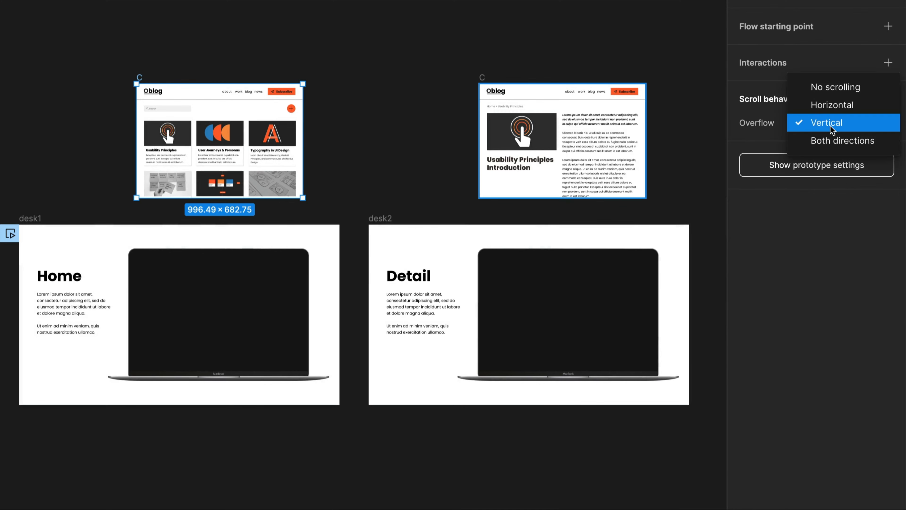
click(195, 93)
click(804, 87)
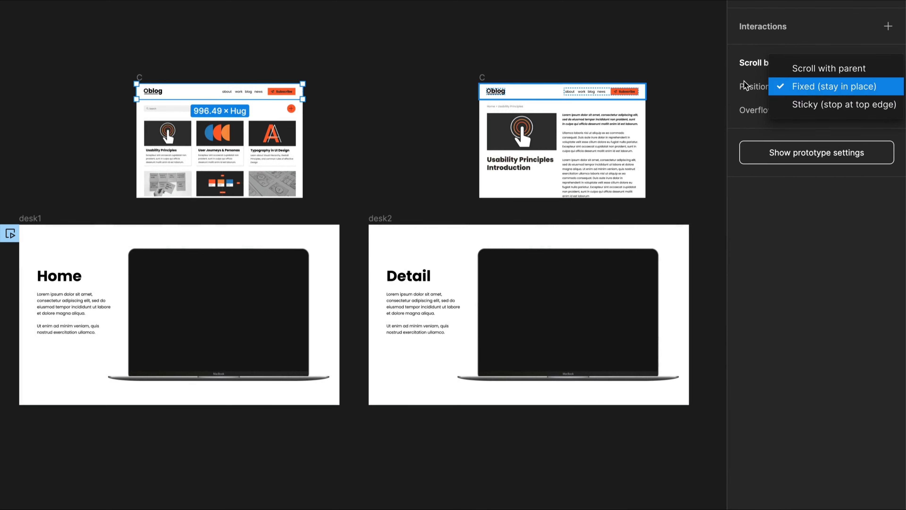
click(576, 51)
- Place the Oblog home frame on the desk1 laptop screen and the Oblog detail frame on the desk2 laptop screen
drag(145, 82, 142, 254)
drag(487, 84, 491, 257)
- Connect the Usability Principles card on the desk1 home page to the desk2 frame
click(189, 324)
double_click(191, 326)
double_click(191, 326)
drag(191, 316, 392, 331)
click(446, 278)
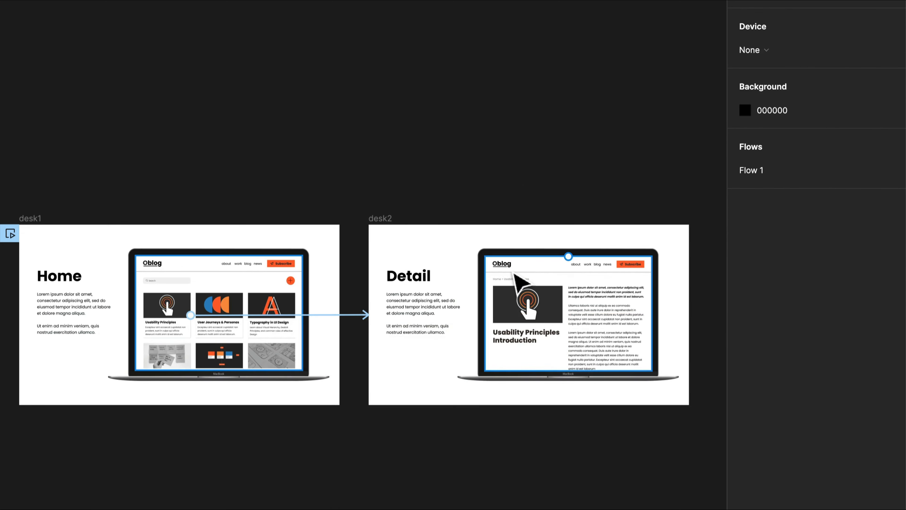
- Connect the Oblog logo on the desk2 detail page back to the desk1 frame
double_click(510, 268)
double_click(509, 267)
drag(501, 261, 318, 320)
click(284, 184)
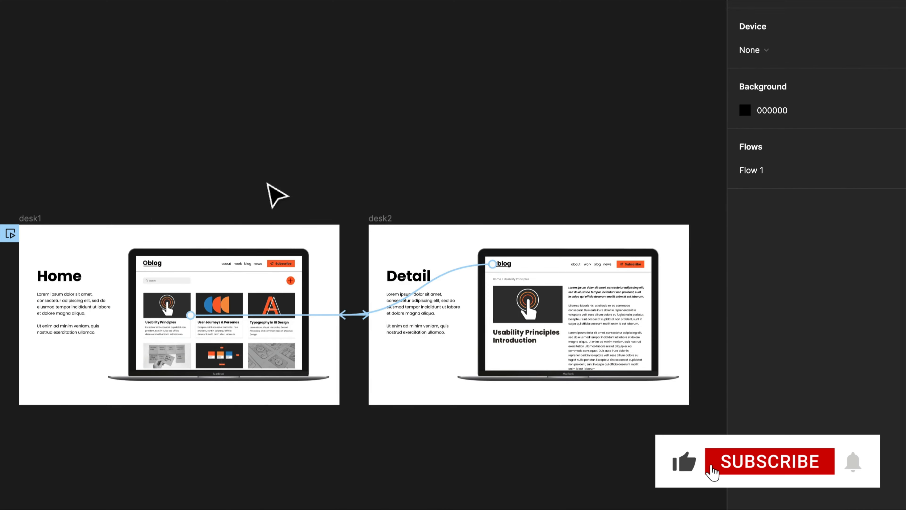
- Play the presentation from desk1, scroll the home page, open the Usability Principles detail, scroll it and return through the Oblog logo
click(32, 219)
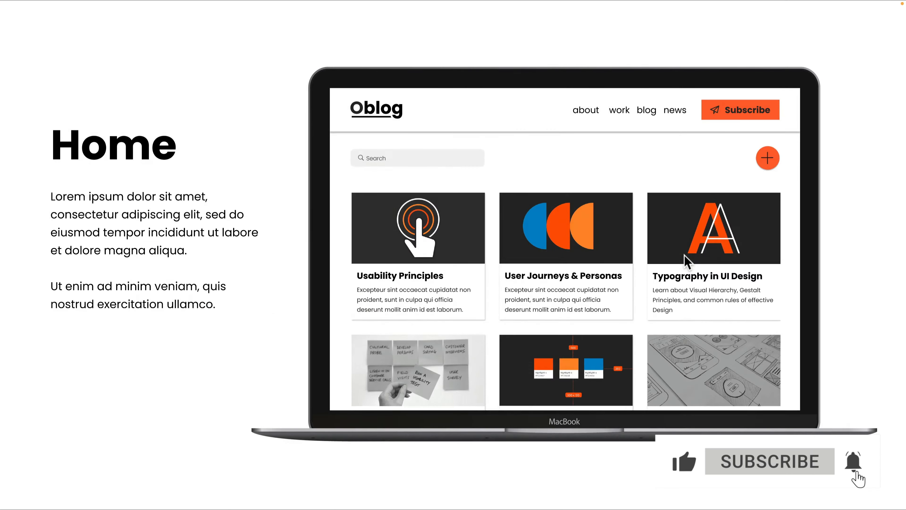
scroll(693, 259, down, 5)
scroll(710, 261, up, 5)
click(389, 226)
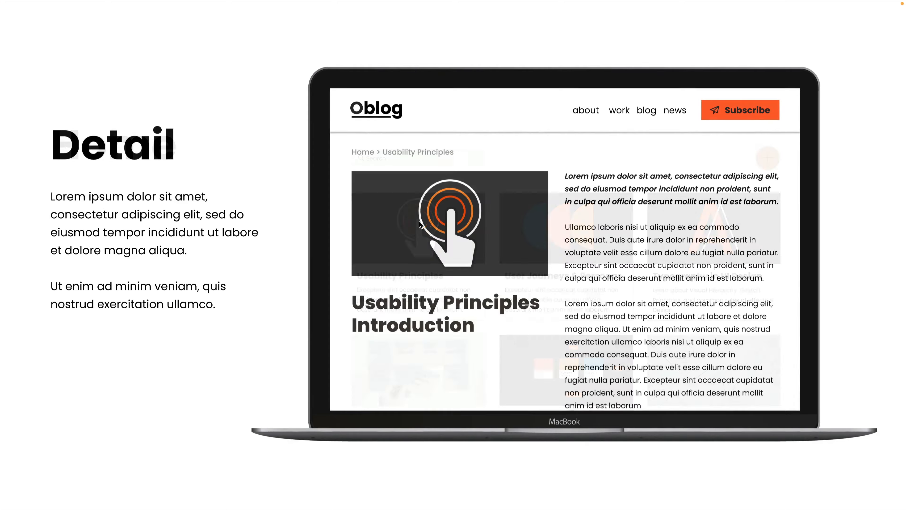
scroll(410, 252, down, 5)
scroll(410, 251, up, 5)
click(381, 113)
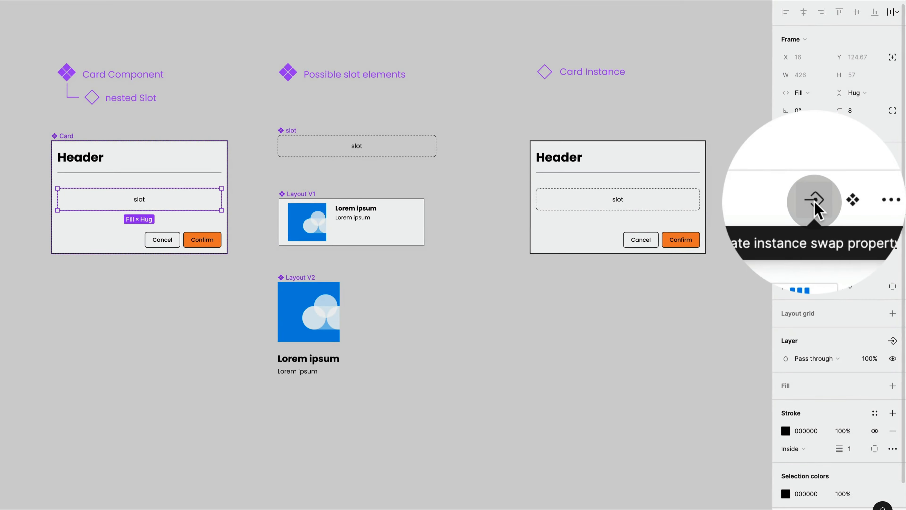
- Create an instance property for the Card's slot with Layout V1 and Layout V2 as preferred values, excluding slot and Card
click(858, 200)
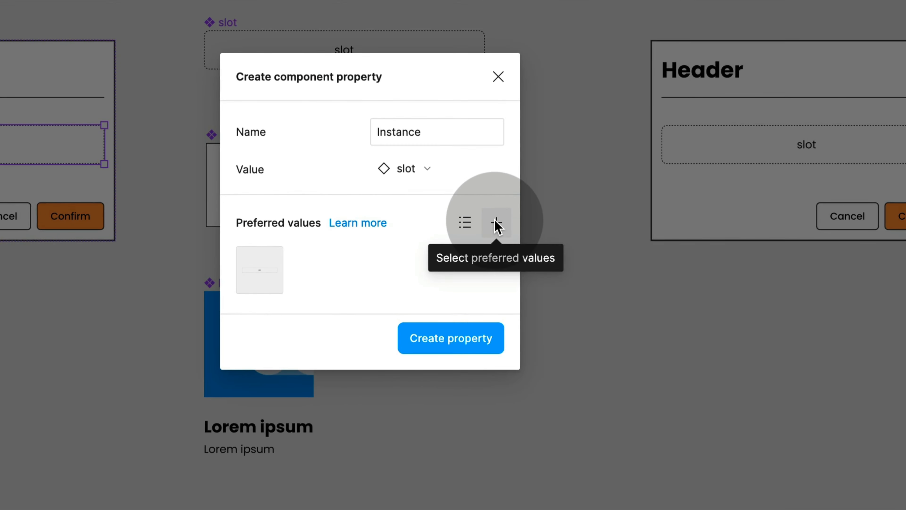
click(497, 223)
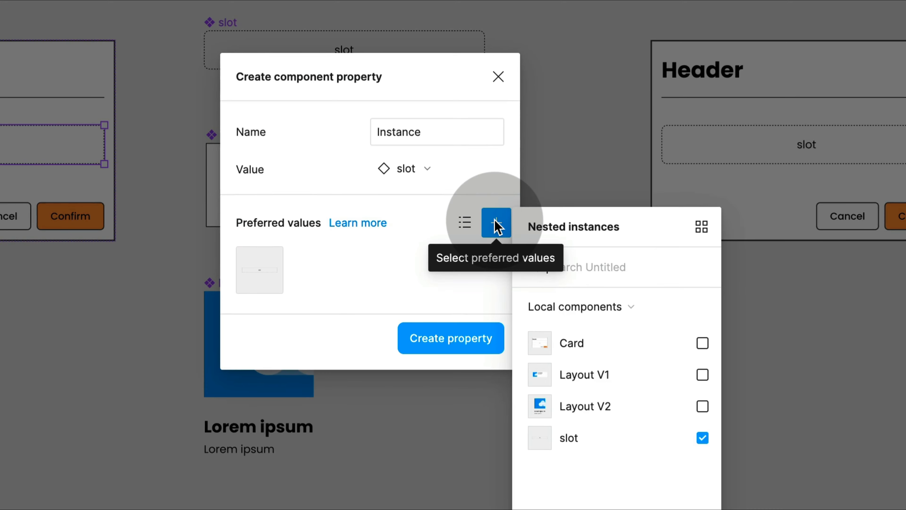
click(702, 406)
click(702, 437)
click(703, 374)
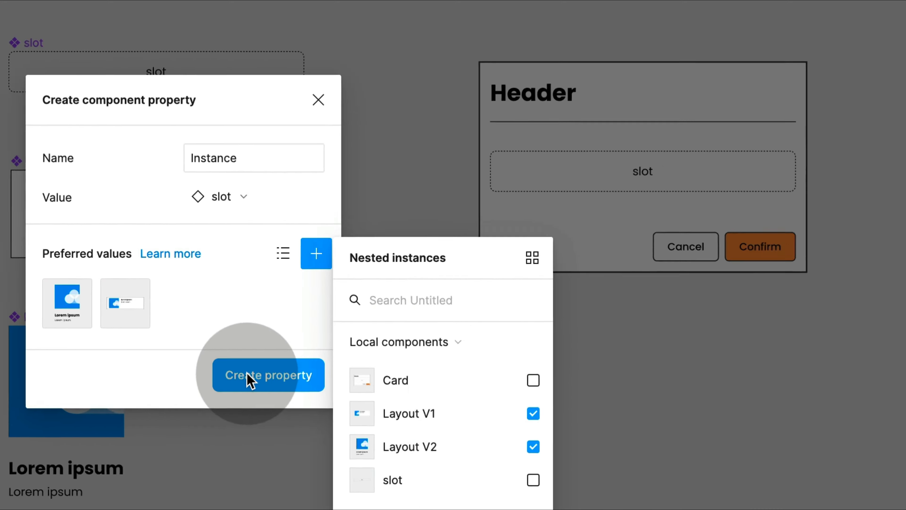
click(427, 341)
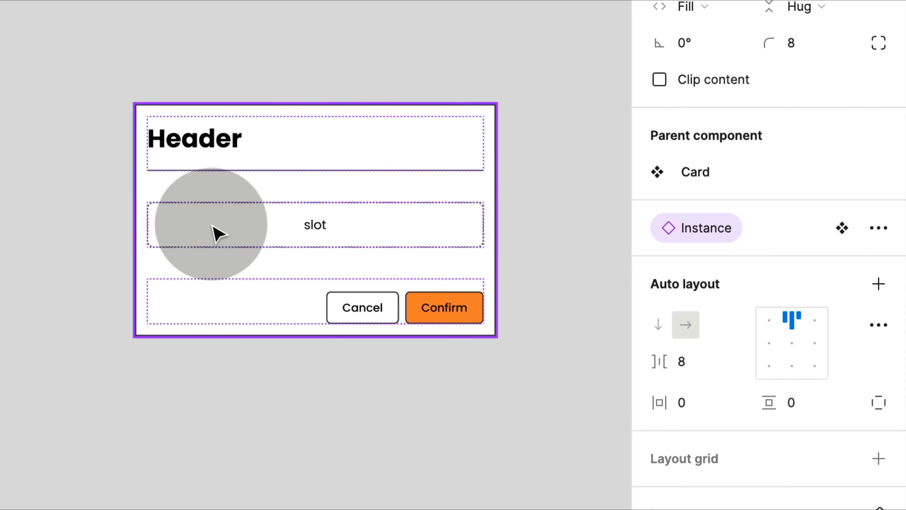
- Swap the slot content of the Card instance to Layout V1 and then to Layout V2
click(277, 145)
click(823, 174)
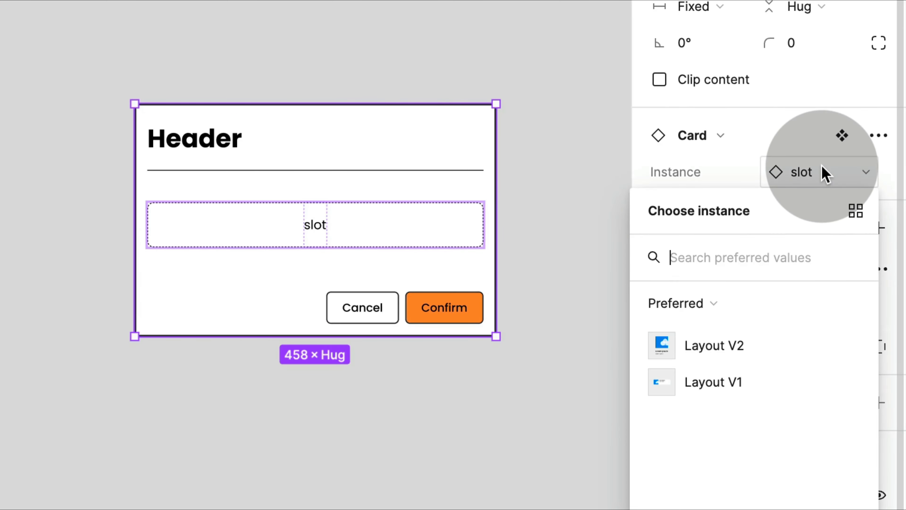
click(780, 388)
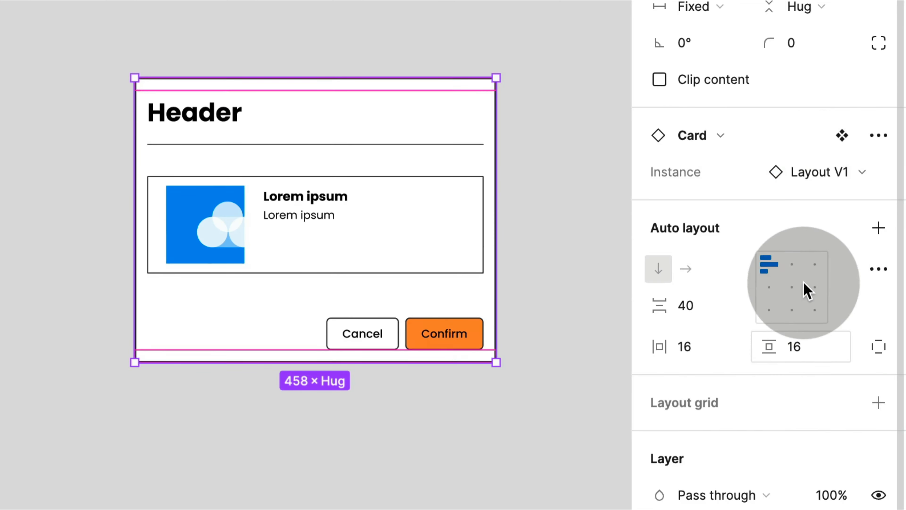
click(821, 173)
click(755, 345)
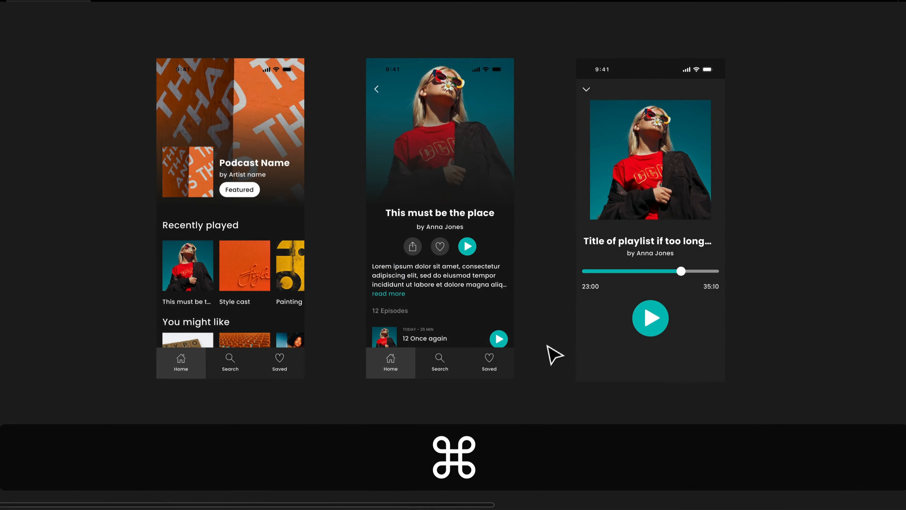
- Show outlines, delete the stray duplicate "This must be the place" block over the episode list, and return to the normal view
key(super+y)
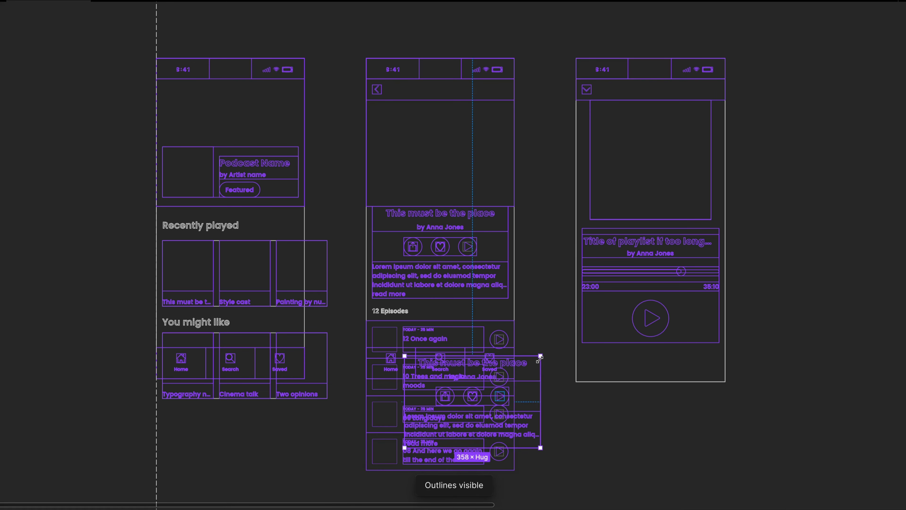
key(BackSpace)
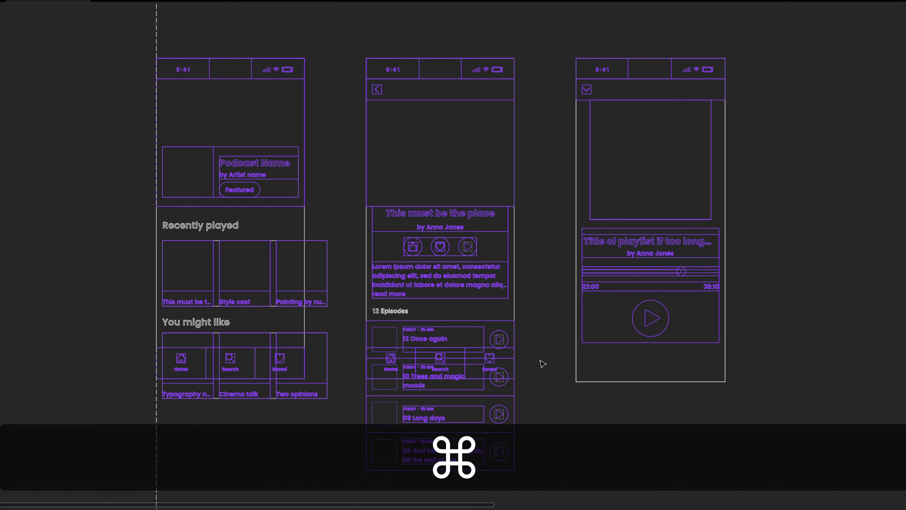
key(super+y)
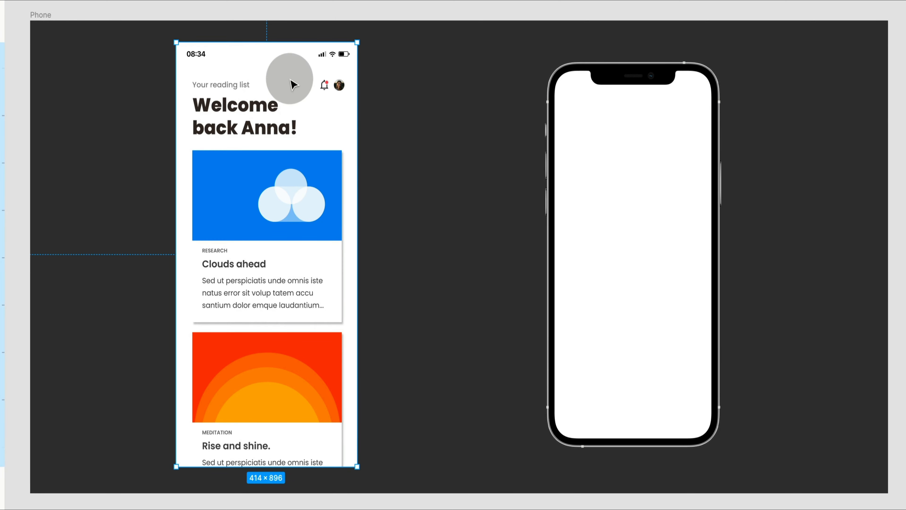
- Copy the "Your reading list" app frame as PNG and paste it into the blank phone mockup screen
key(shift+super+c)
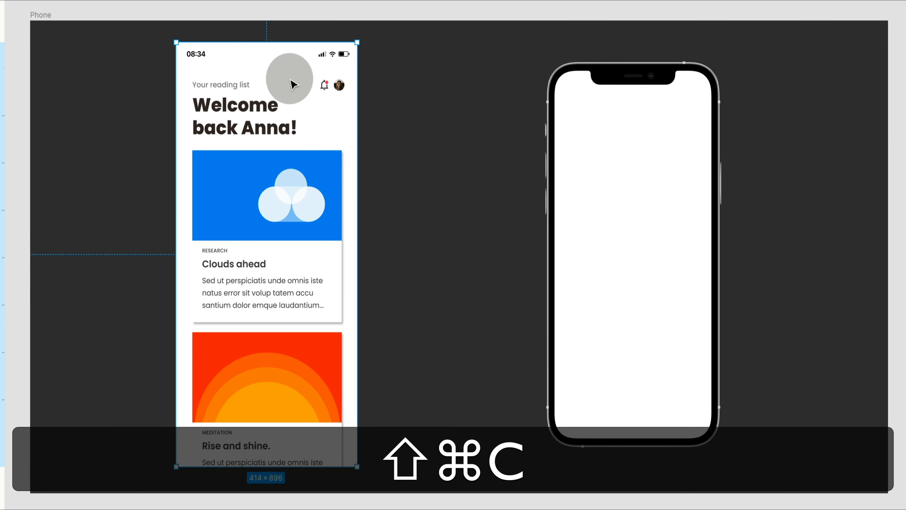
click(611, 185)
super+click(613, 187)
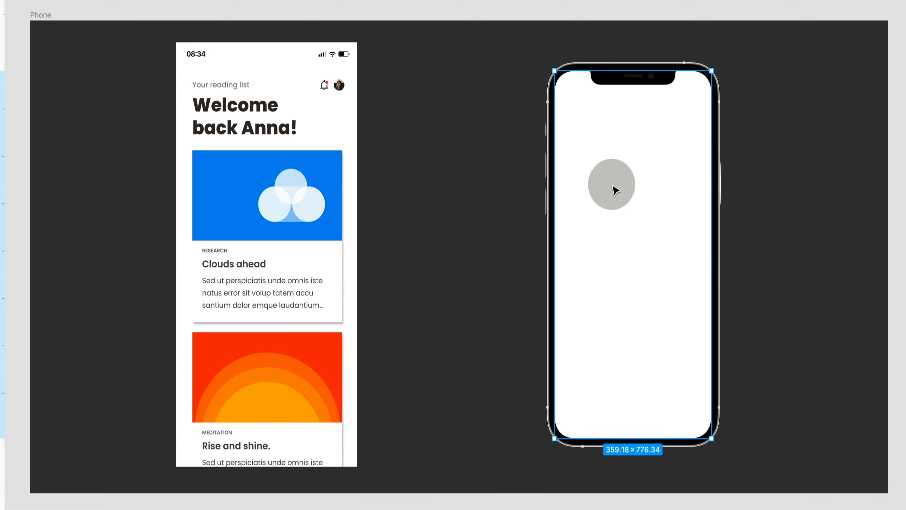
key(super+v)
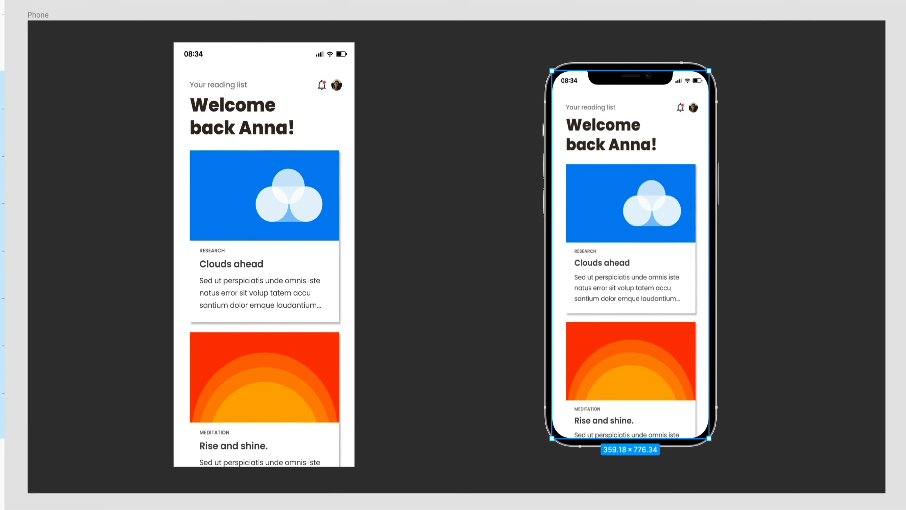
- Copy the whole Phone frame as PNG and paste it into the body of a new e-mail in the mail app
click(44, 15)
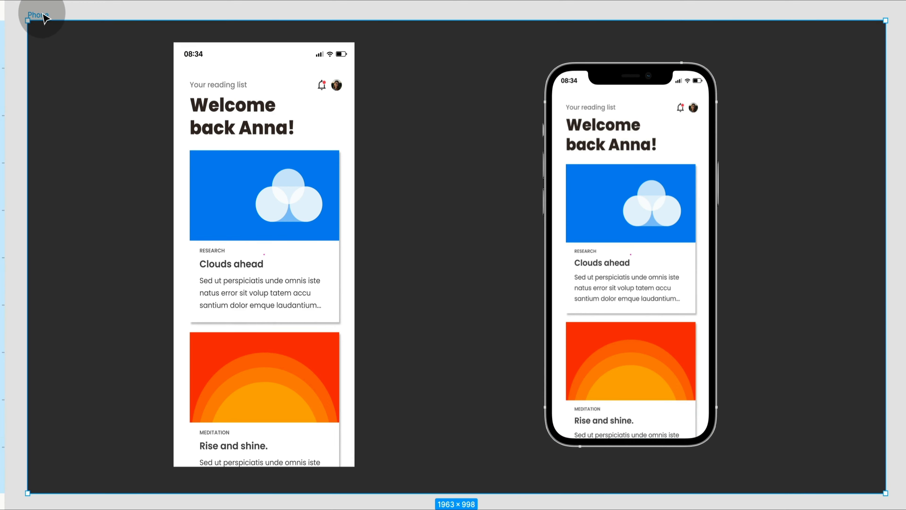
key(shift+super+c)
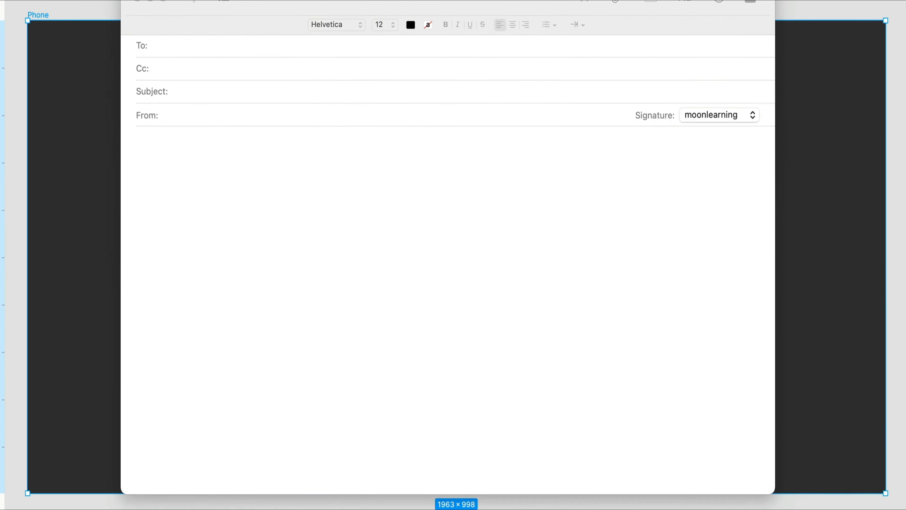
click(583, 275)
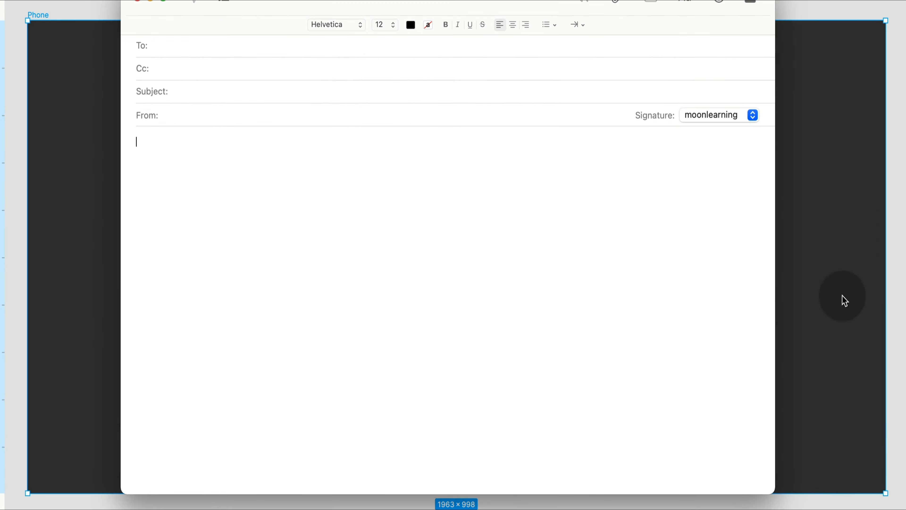
key(super+v)
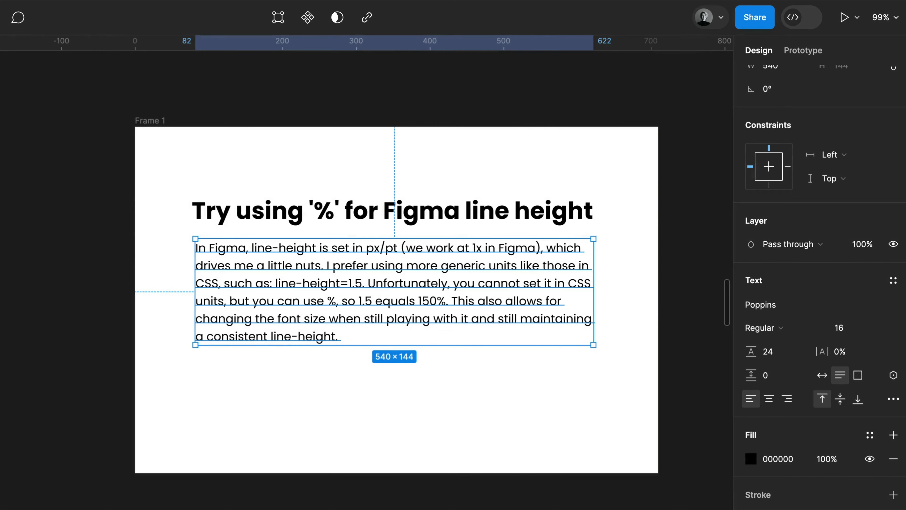
- Set the body paragraph's line height with the calculation 16*1.5
click(775, 352)
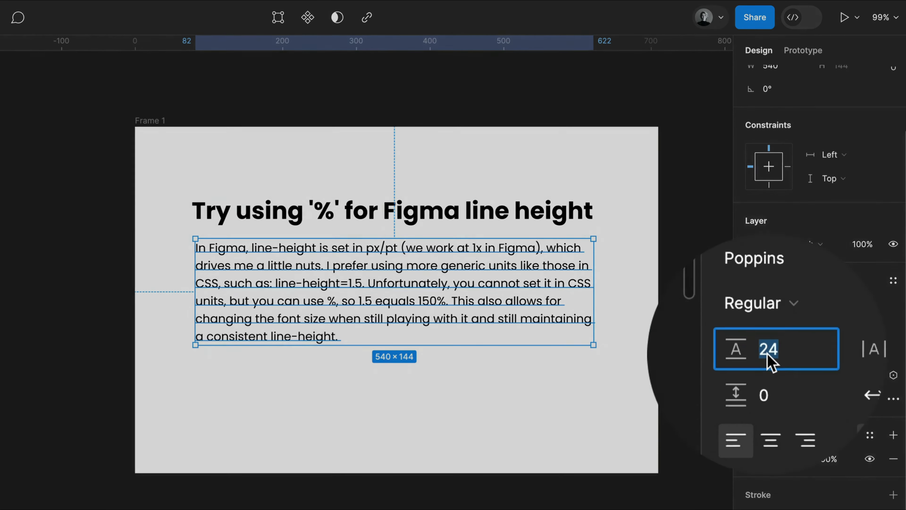
click(769, 352)
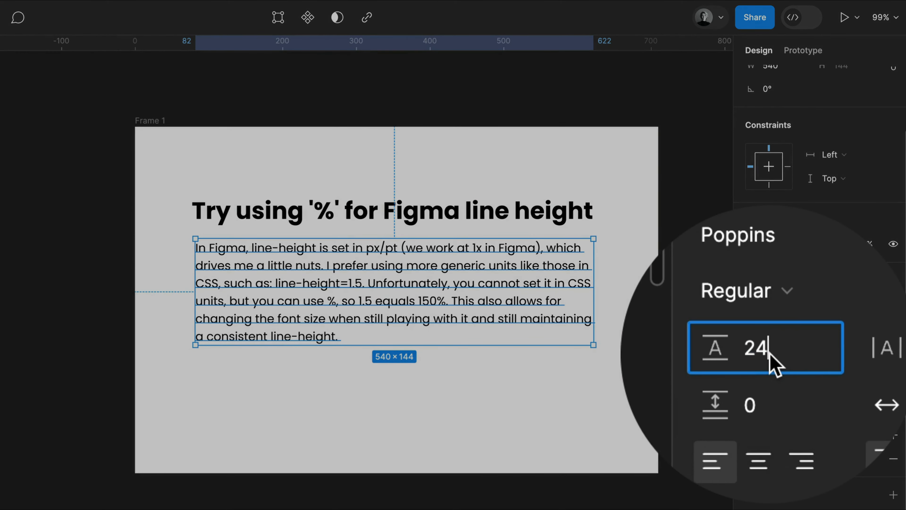
key(BackSpace)
key(BackSpace)
text(16*1.5)
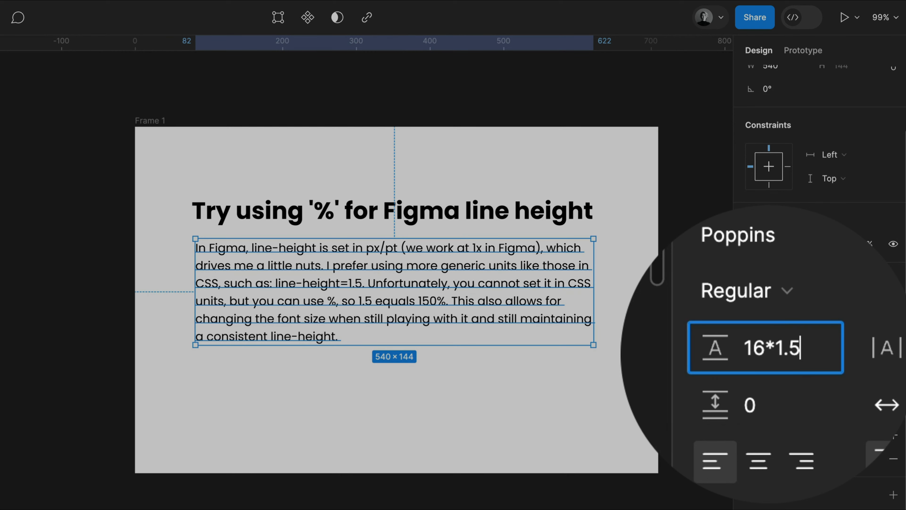
key(Return)
- Re-enter the body paragraph's line height as a percentage and set the heading's line height to 125%
click(770, 355)
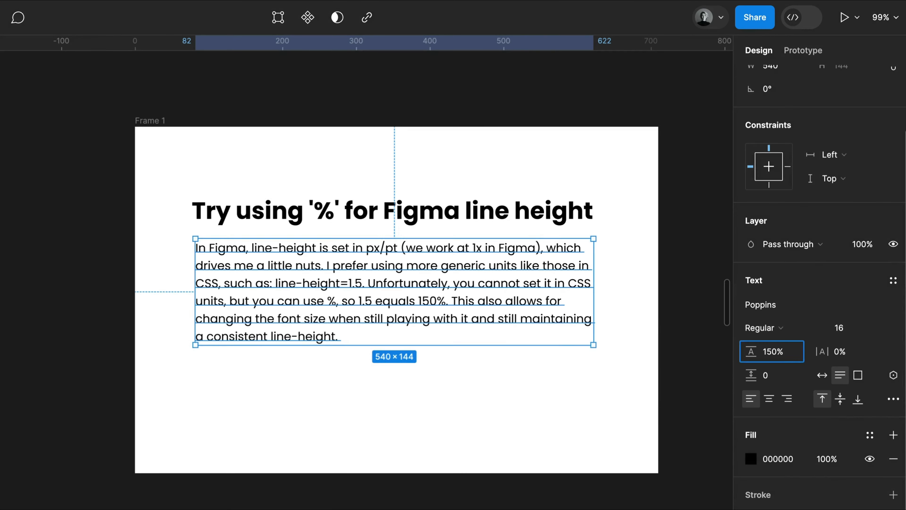
key(Return)
click(557, 225)
click(771, 353)
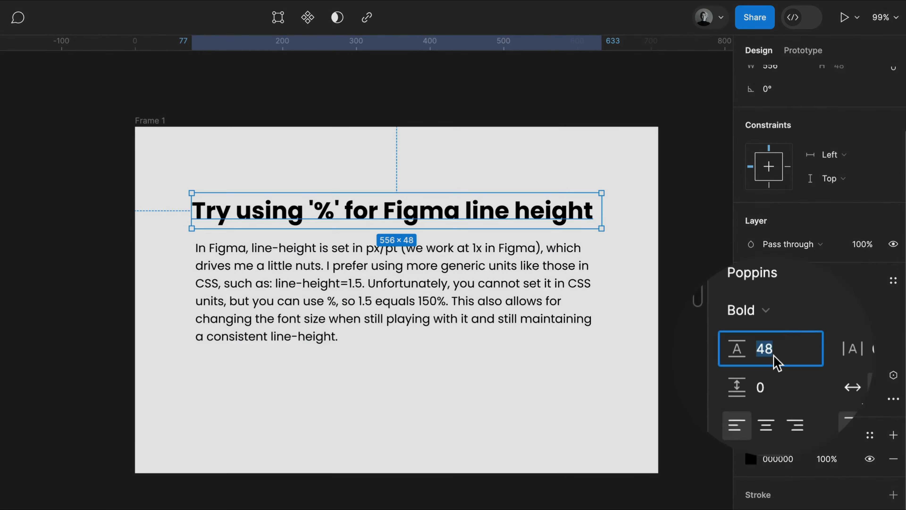
key(Return)
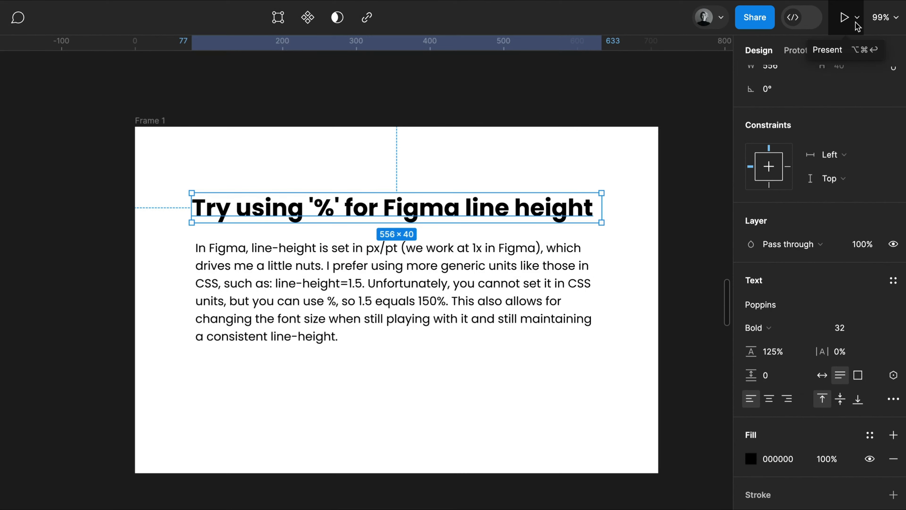
- Switch to Dev Mode and change the heading's code unit to rem
click(815, 19)
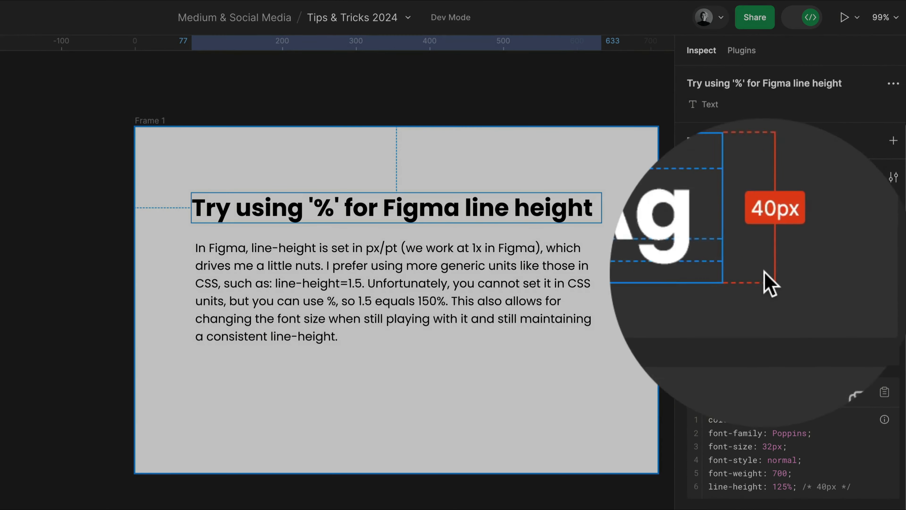
click(855, 185)
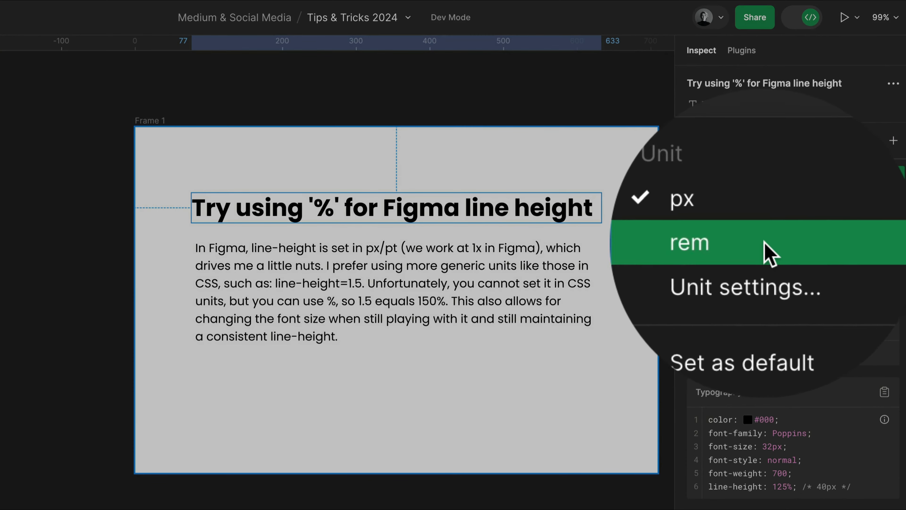
click(769, 252)
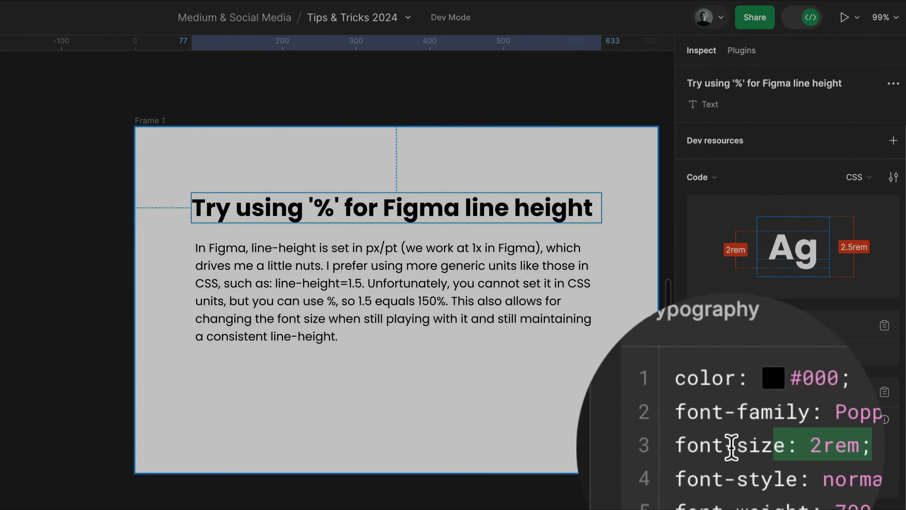